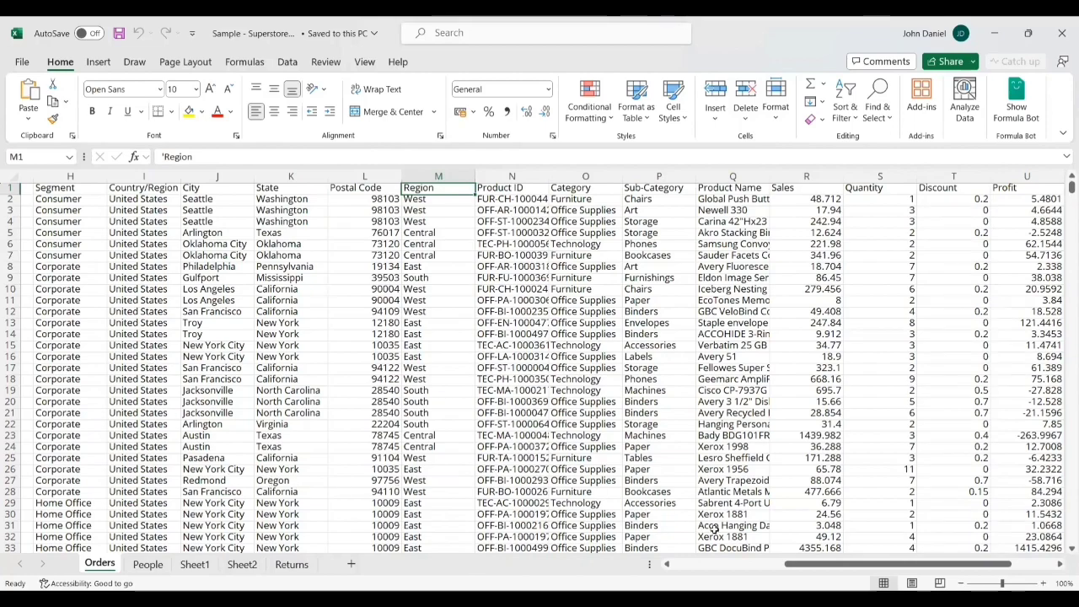
- Review the Orders sheet's Order ID, Order Date, Ship Date, Customer ID, Category, Sub-Category and Sales headers
{"action": "left_click_drag", "start_coordinate": [790, 565], "coordinate": [680, 572]}
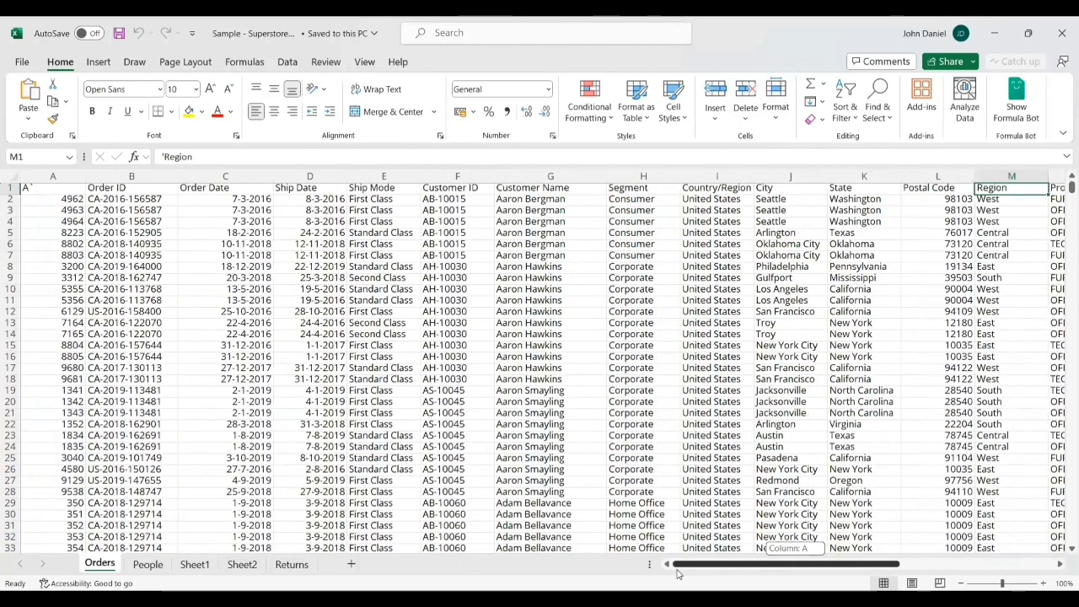
{"action": "left_click", "coordinate": [124, 190]}
{"action": "left_click", "coordinate": [203, 188]}
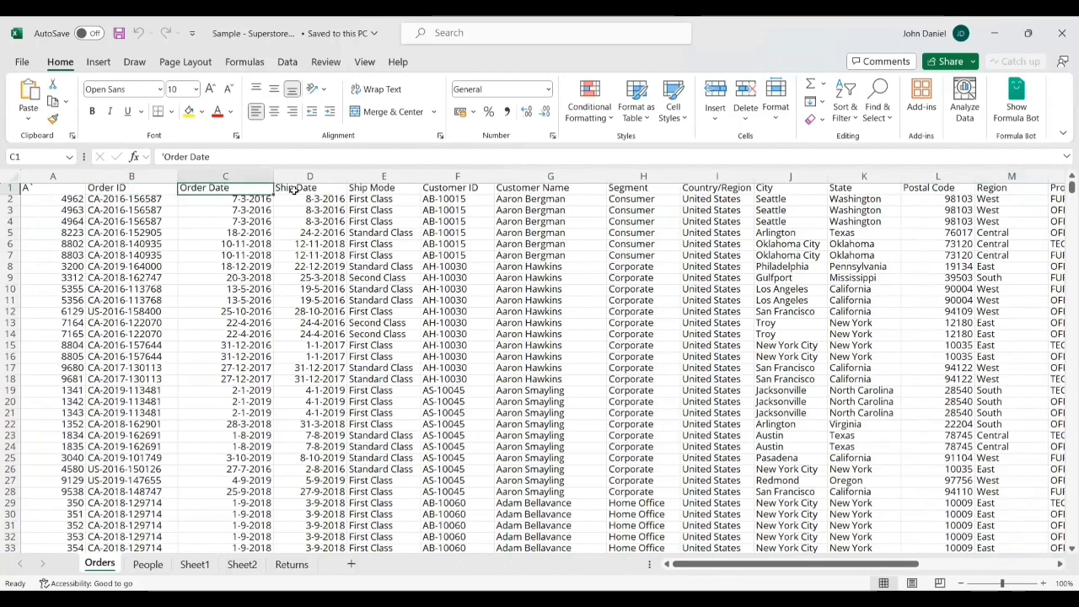
{"action": "left_click", "coordinate": [294, 191]}
{"action": "left_click", "coordinate": [435, 192]}
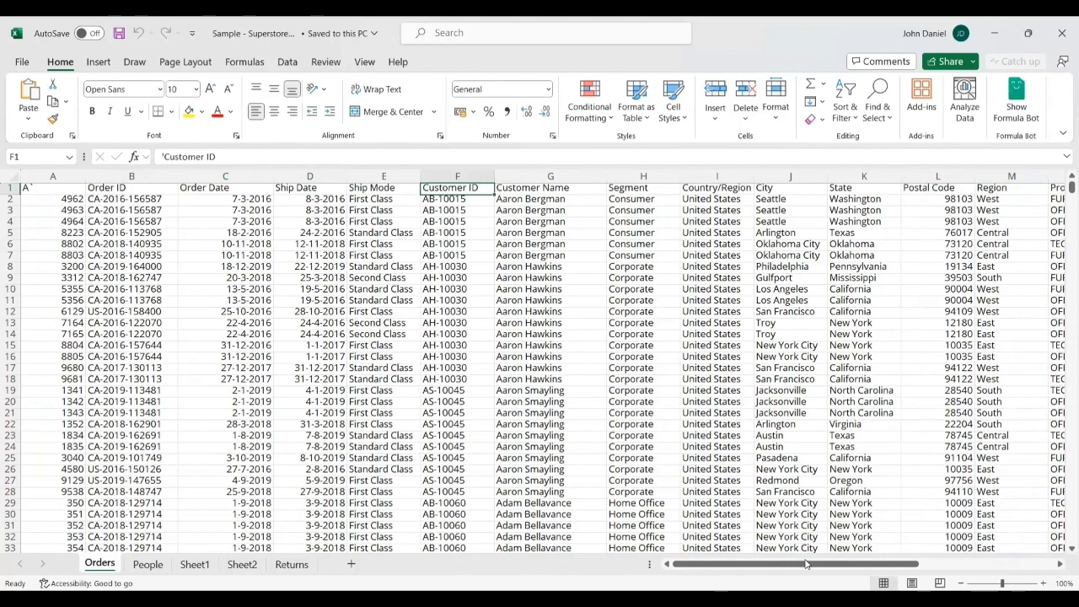
{"action": "left_click_drag", "start_coordinate": [809, 564], "coordinate": [1041, 563]}
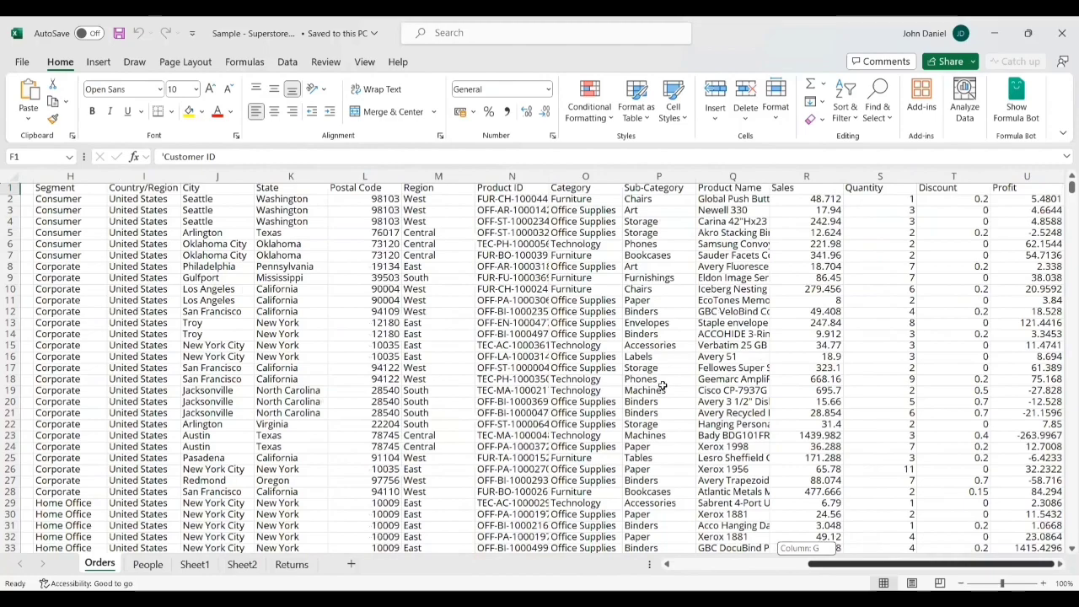
{"action": "left_click", "coordinate": [661, 187]}
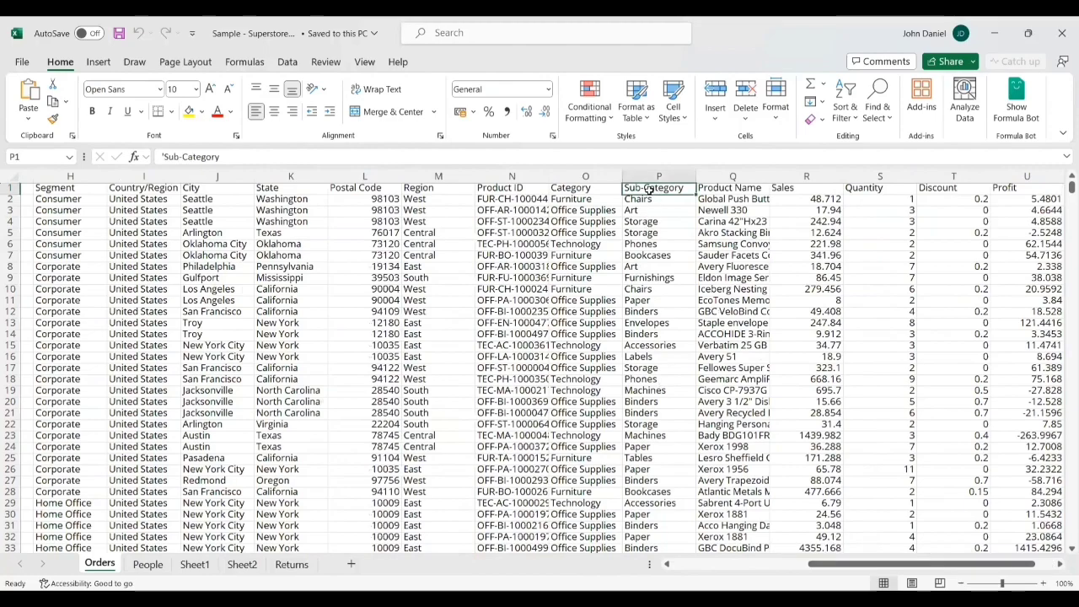
{"action": "left_click", "coordinate": [594, 187]}
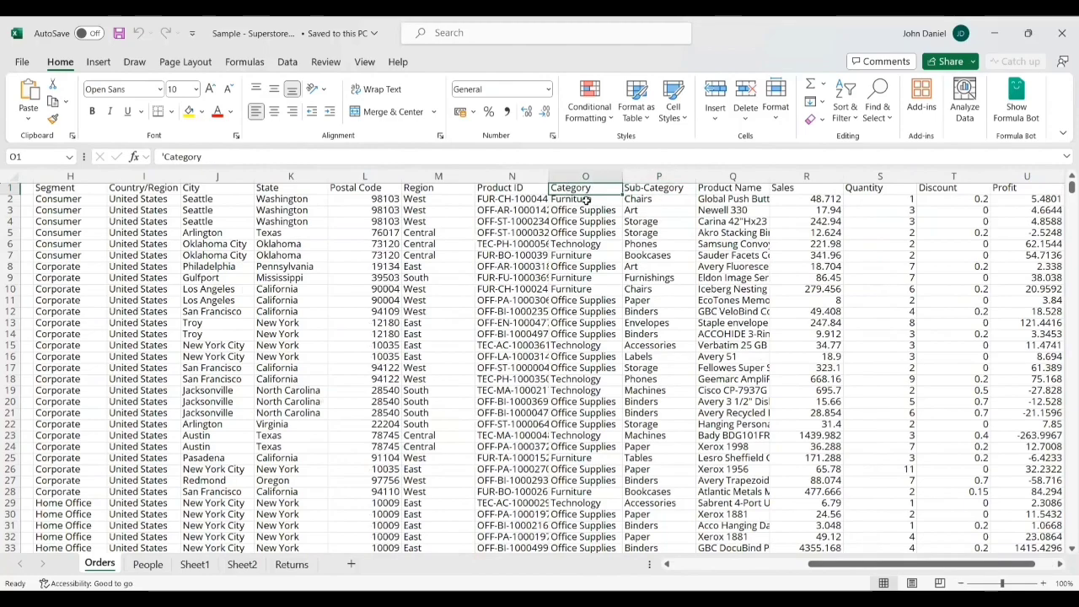
{"action": "left_click", "coordinate": [649, 188]}
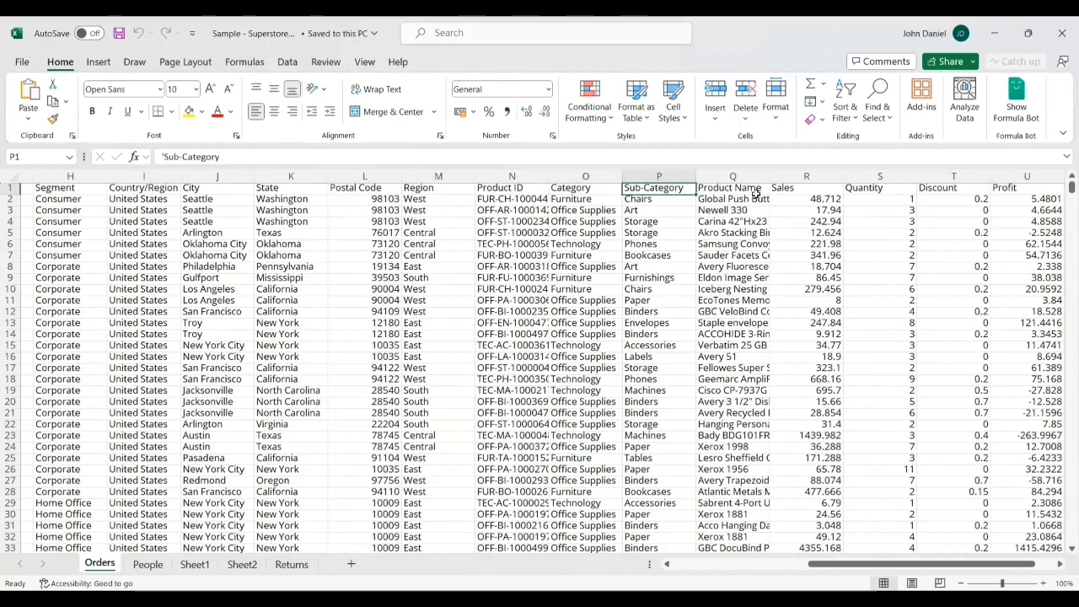
{"action": "left_click", "coordinate": [790, 189]}
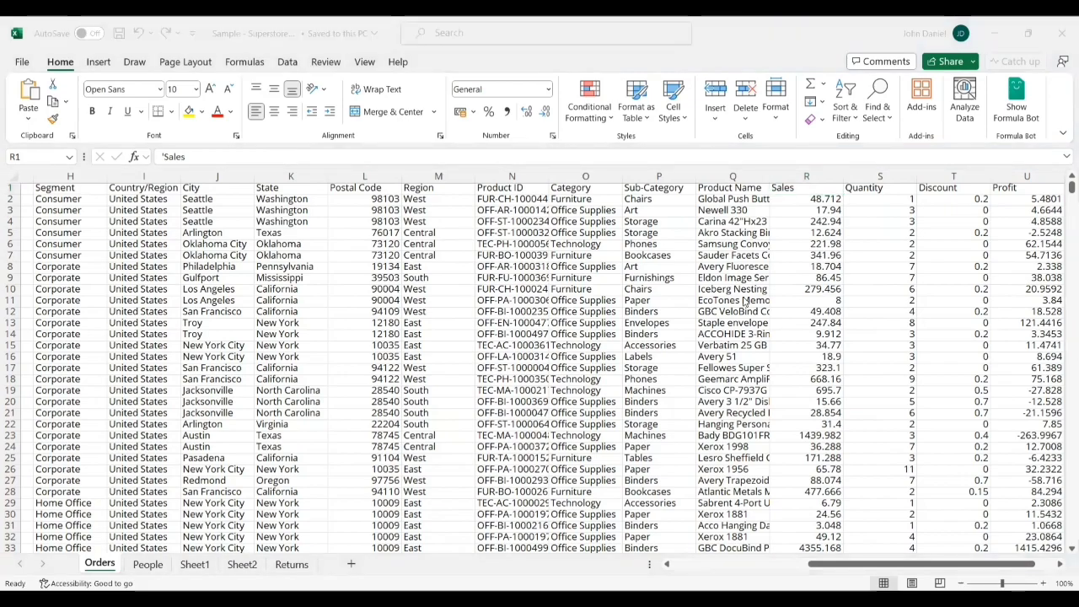
- Start a new GPT-4 chat with Advanced Data Analysis and bring up the file attachment picker
{"action": "key", "text": "alt+Tab"}
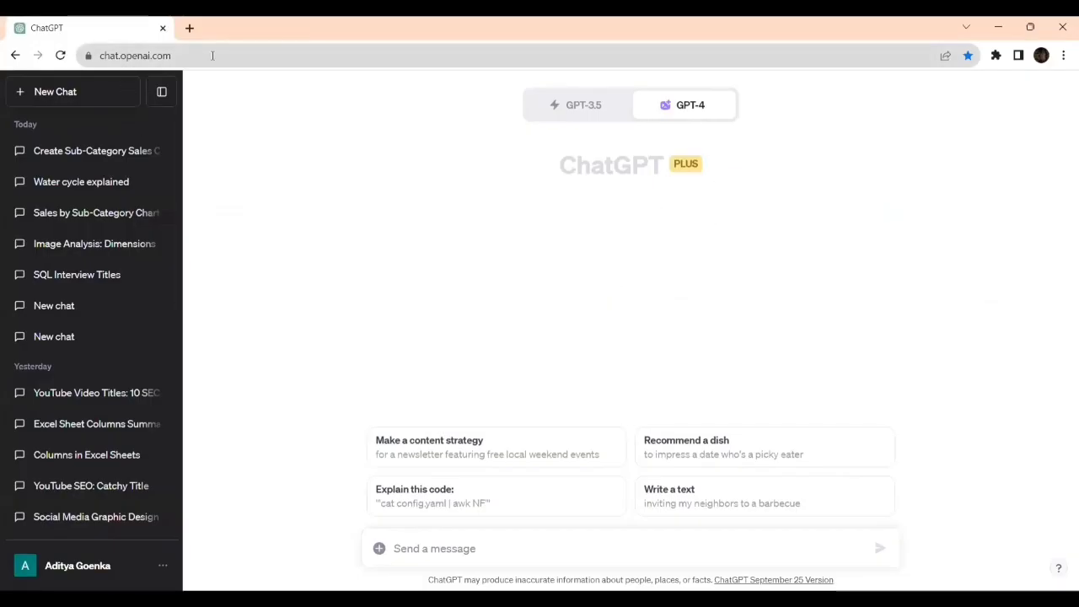
{"action": "mouse_move", "coordinate": [675, 105]}
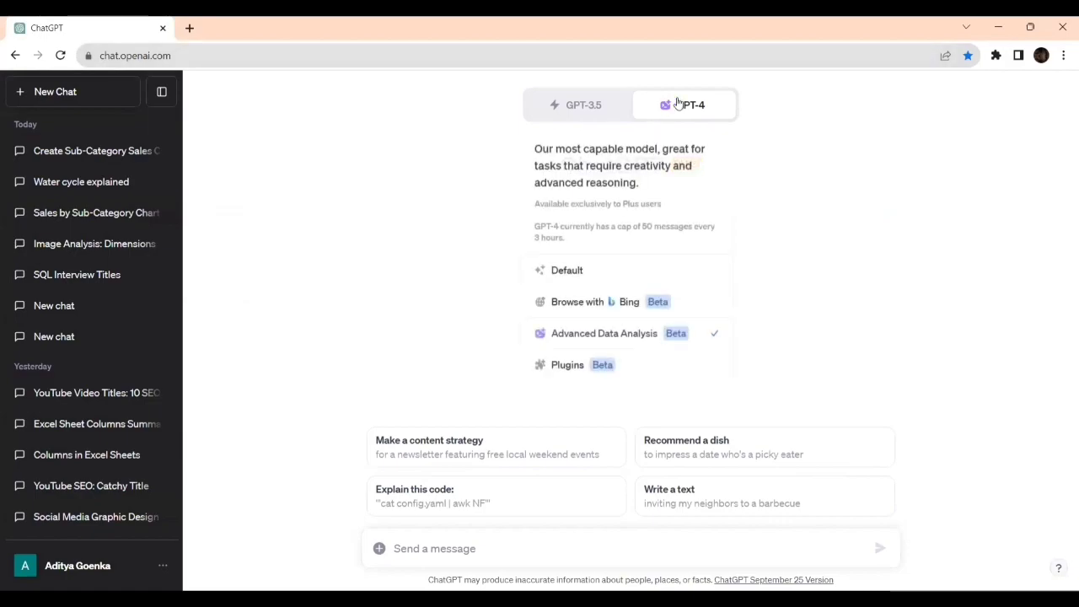
{"action": "left_click", "coordinate": [571, 275]}
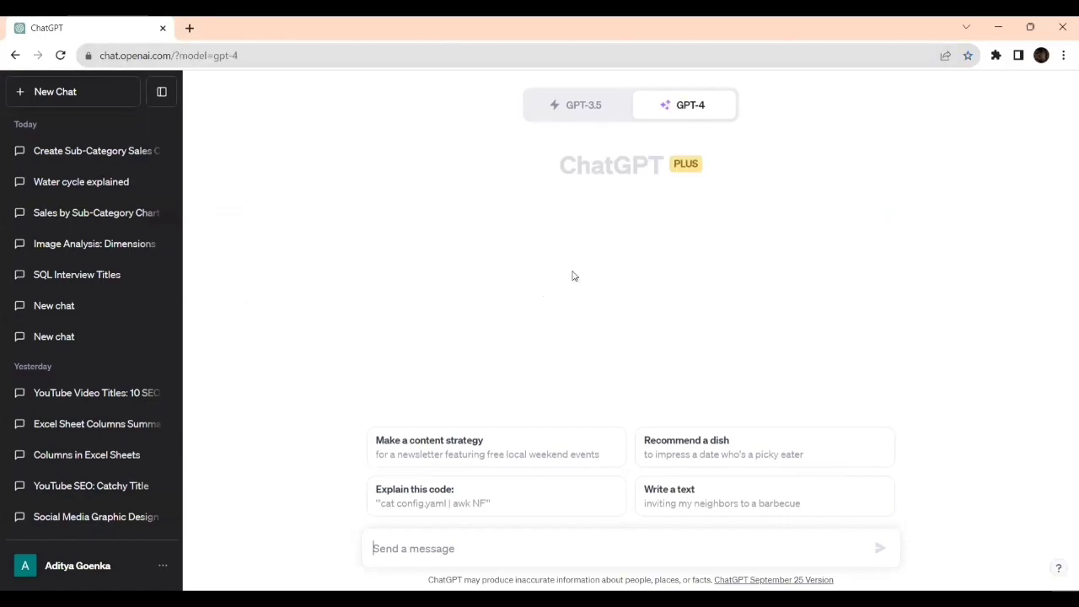
{"action": "mouse_move", "coordinate": [667, 114]}
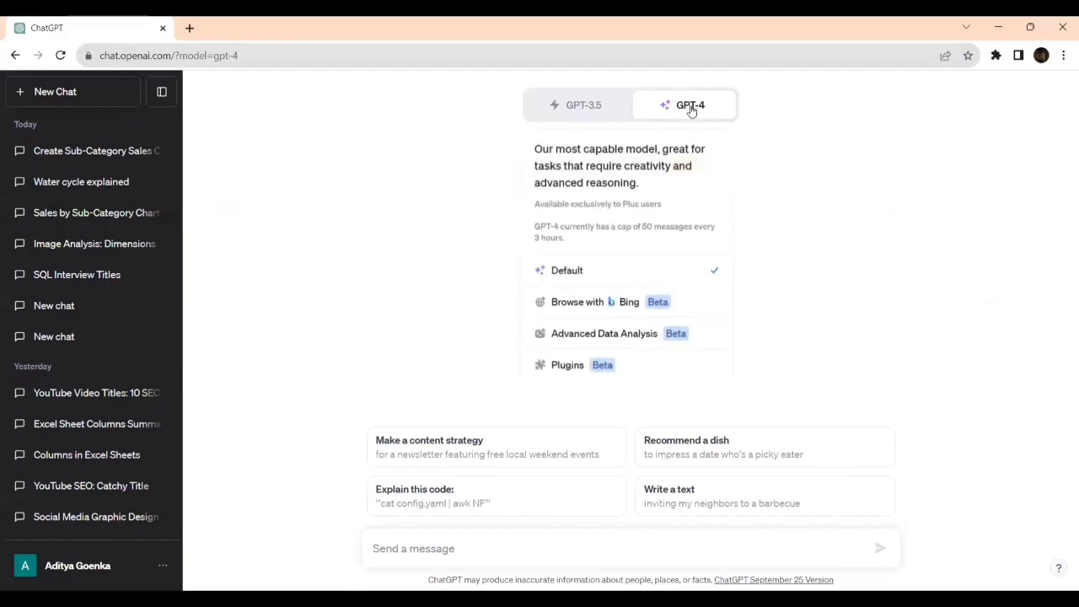
{"action": "left_click", "coordinate": [638, 336]}
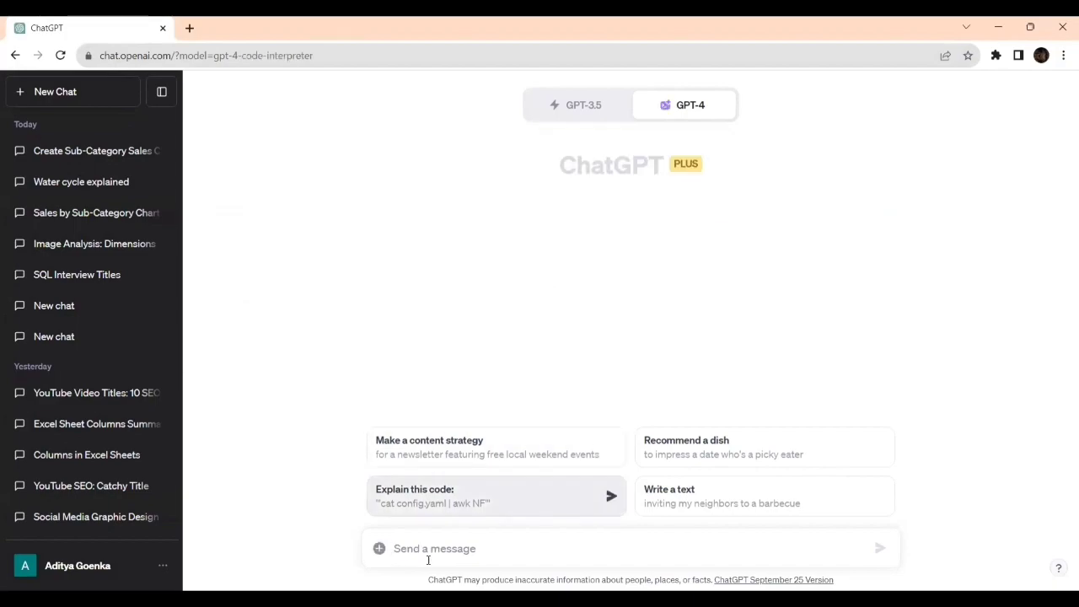
{"action": "left_click", "coordinate": [380, 550]}
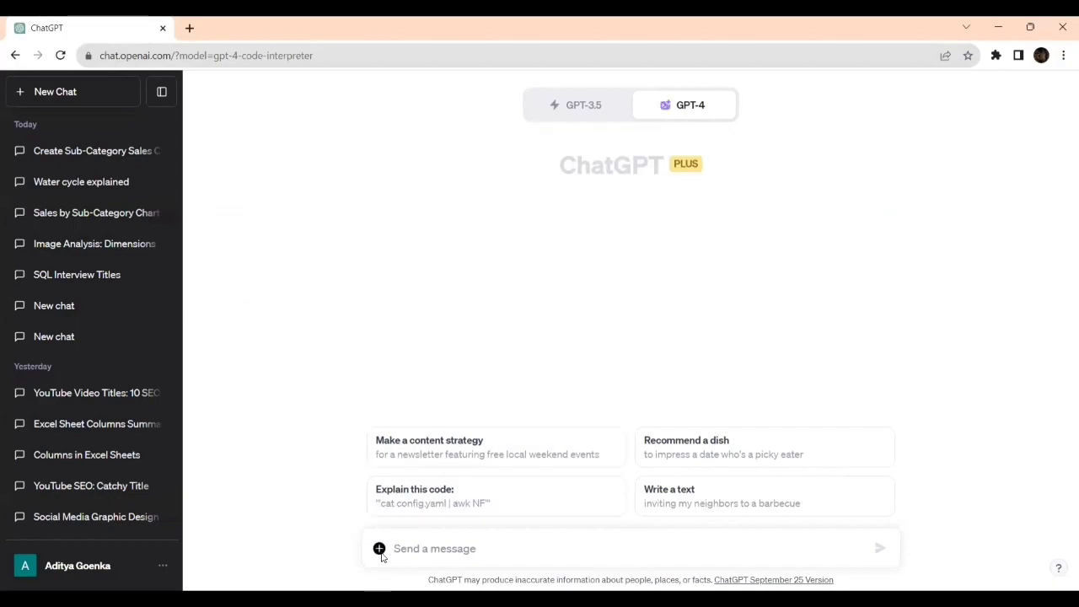
- Attach the Sample - Superstore workbook to the chat message
{"action": "left_click", "coordinate": [296, 387]}
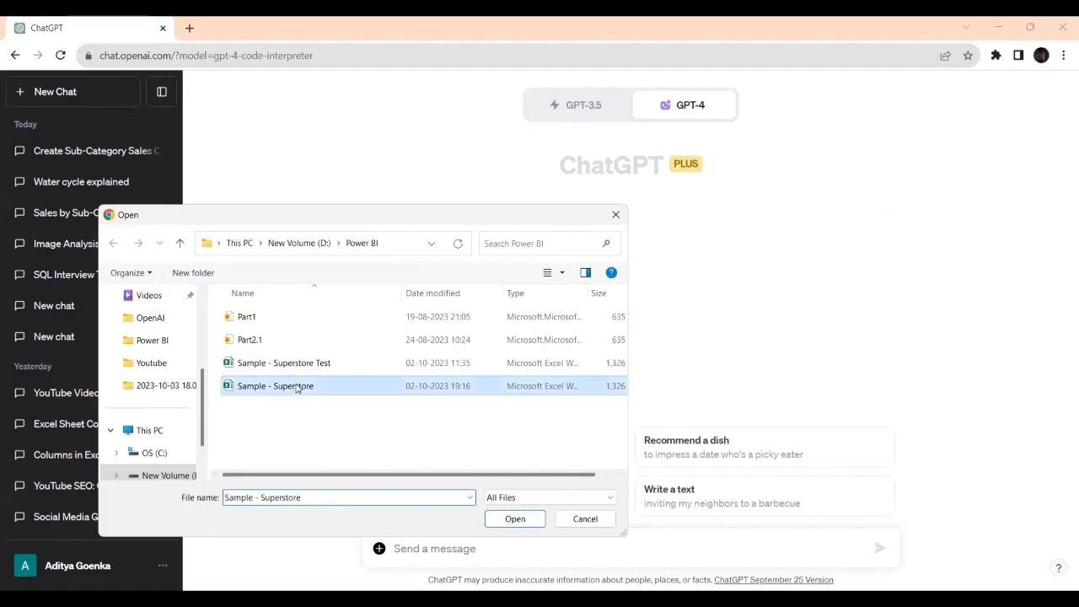
{"action": "key", "text": "Return"}
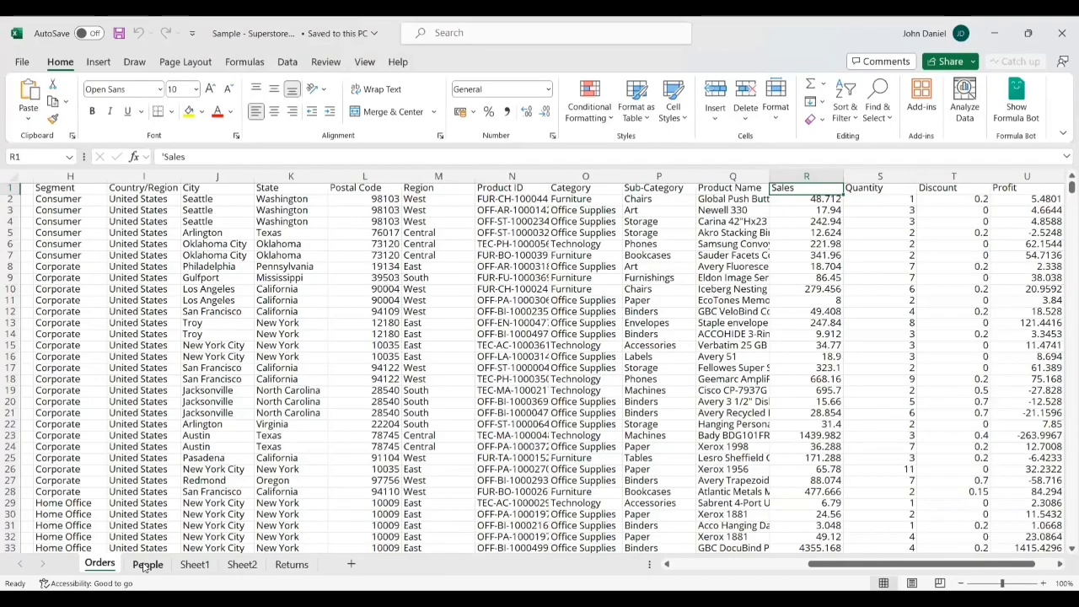
{"action": "left_click", "coordinate": [147, 564]}
{"action": "left_click", "coordinate": [190, 566]}
{"action": "left_click", "coordinate": [242, 565]}
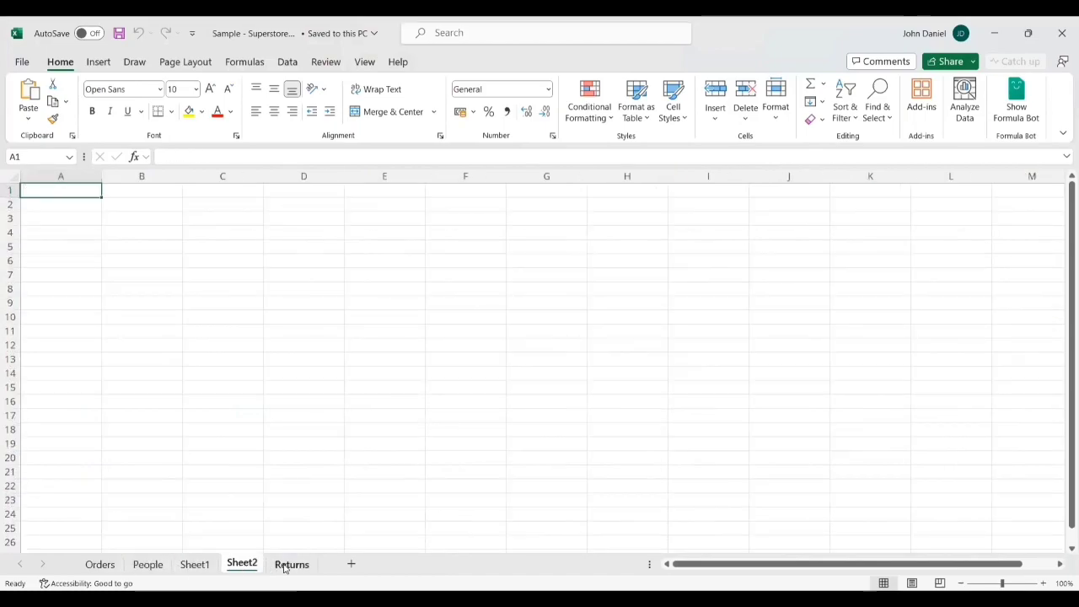
{"action": "left_click", "coordinate": [291, 565]}
{"action": "left_click", "coordinate": [109, 565]}
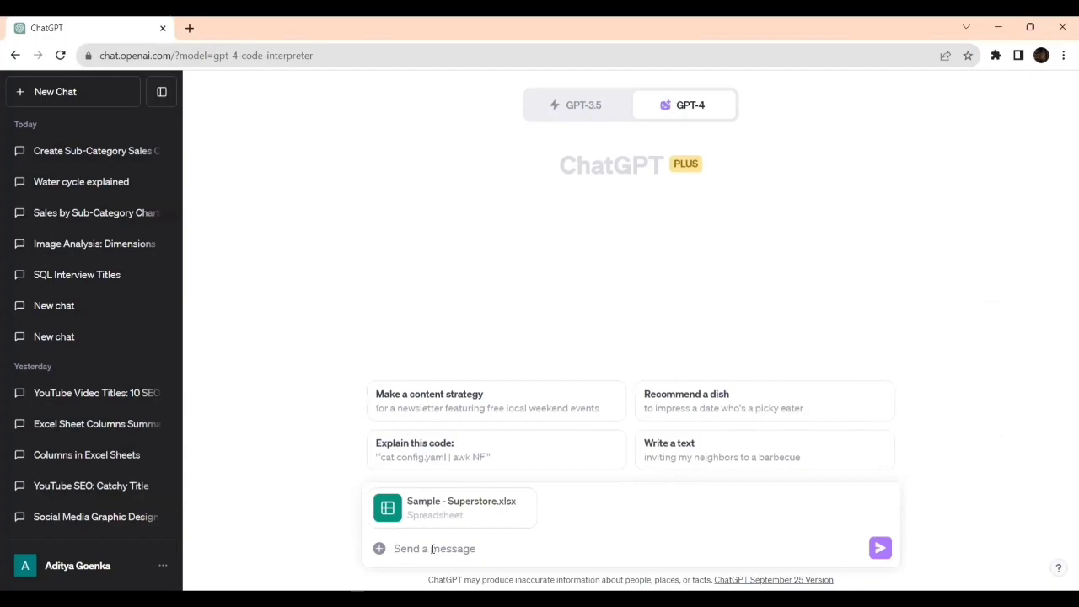
- Write the prompt: create column chart on 'Orders' tab with 'Sub-Category' on the X-axis and 'Sales' on the Y-axis
{"action": "type", "text": "create columns"}
{"action": "key", "text": "BackSpace"}
{"action": "type", "text": "chart"}
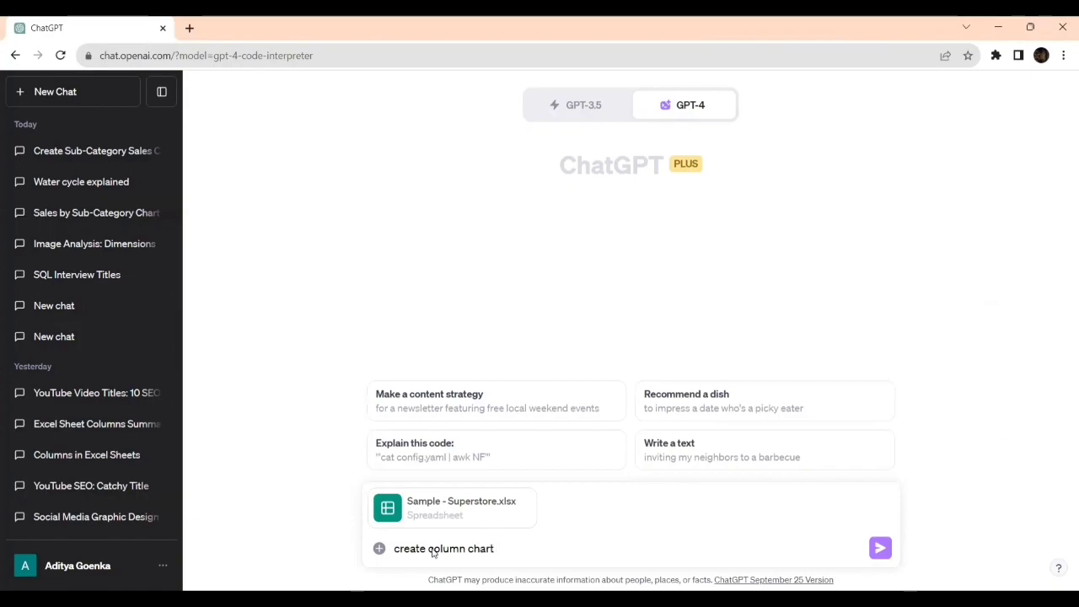
{"action": "type", "text": " on '"}
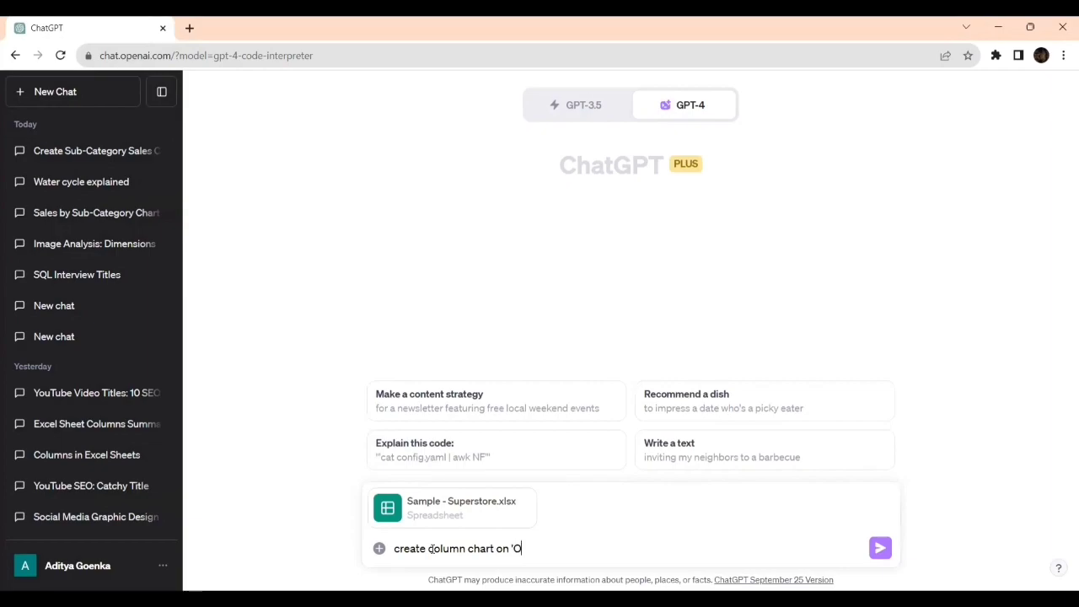
{"action": "type", "text": "Orders' tab with Sub"}
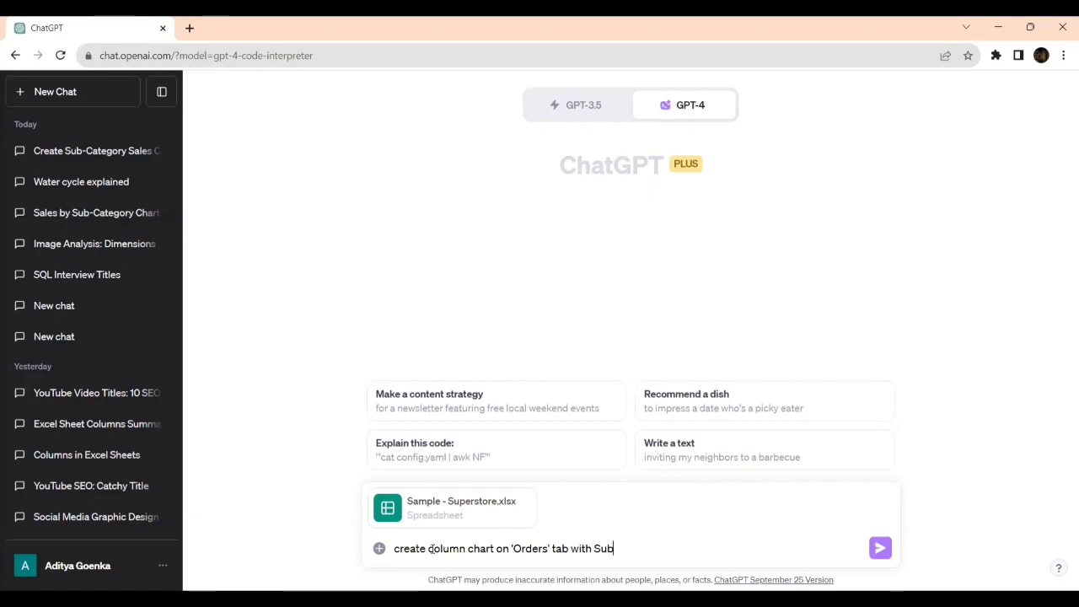
{"action": "type", "text": "-Category"}
{"action": "type", "text": "'"}
{"action": "key", "text": "Left"}
{"action": "key", "text": "Left"}
{"action": "key", "text": "Left"}
{"action": "type", "text": "'"}
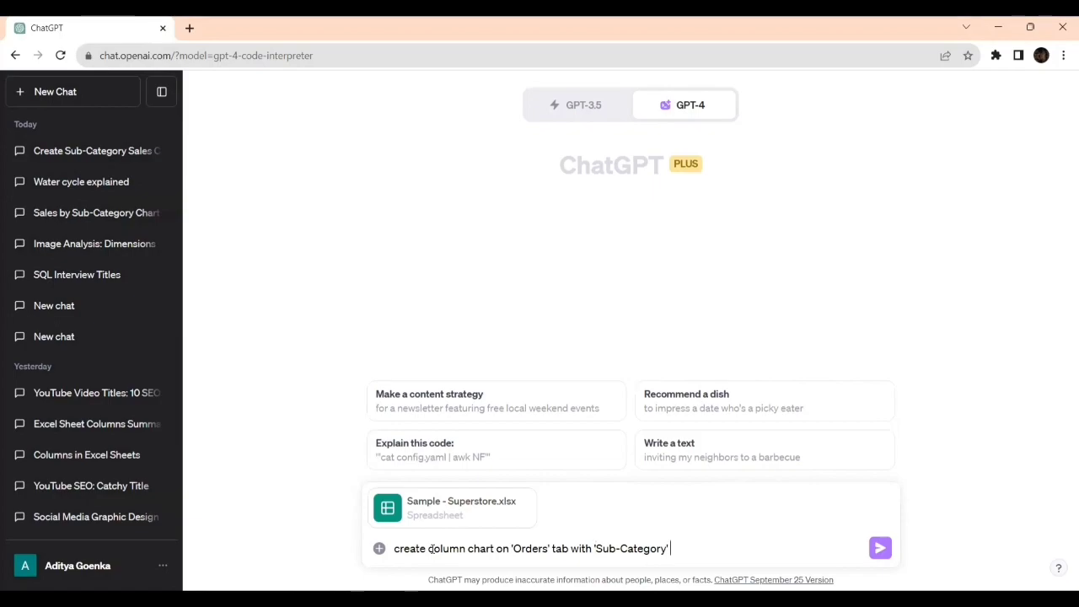
{"action": "type", "text": "  on the X-axis and 'Sal"}
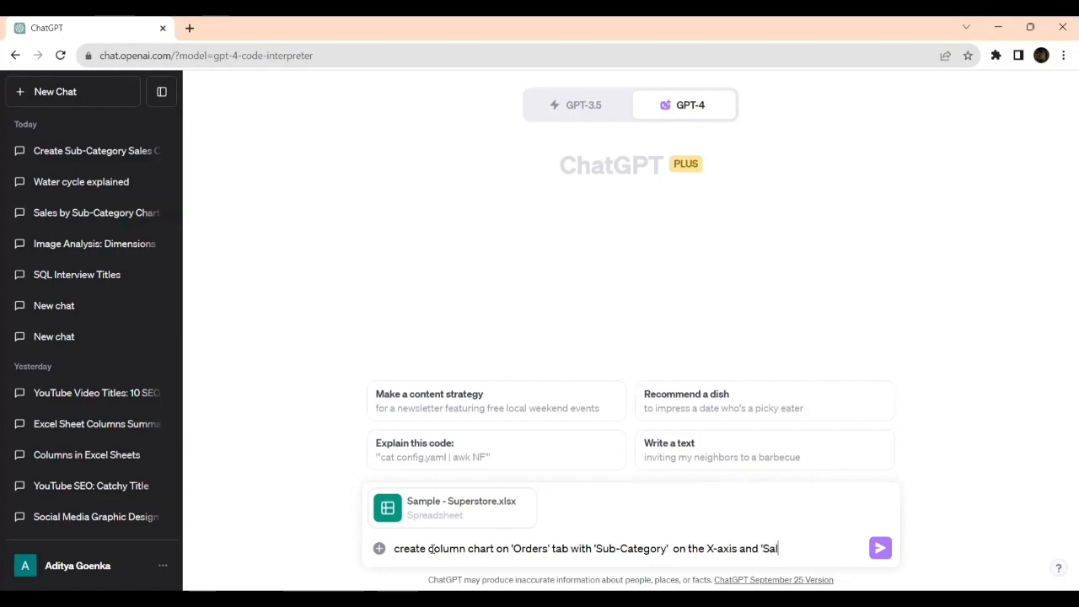
{"action": "type", "text": "es' on the Y-axis"}
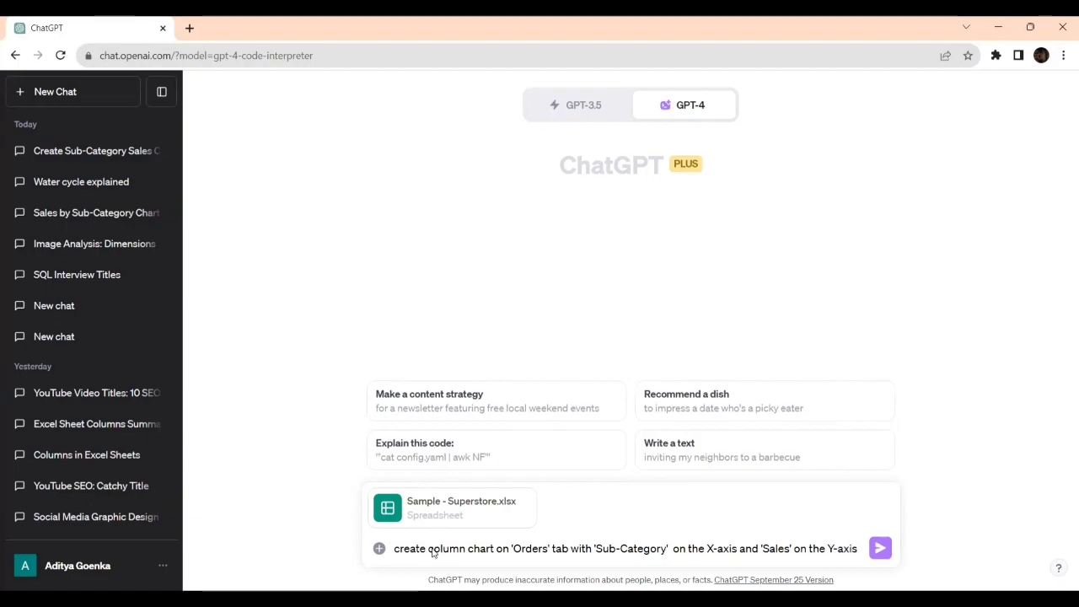
- Send the column chart request and inspect the Python code ChatGPT ran
{"action": "left_click", "coordinate": [878, 544]}
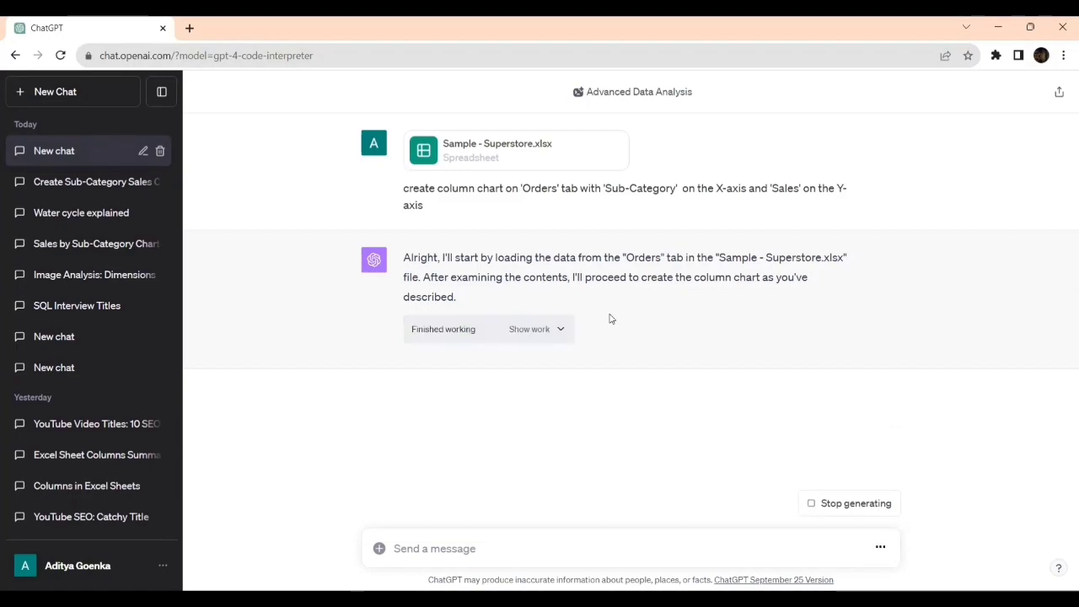
{"action": "left_click", "coordinate": [561, 330]}
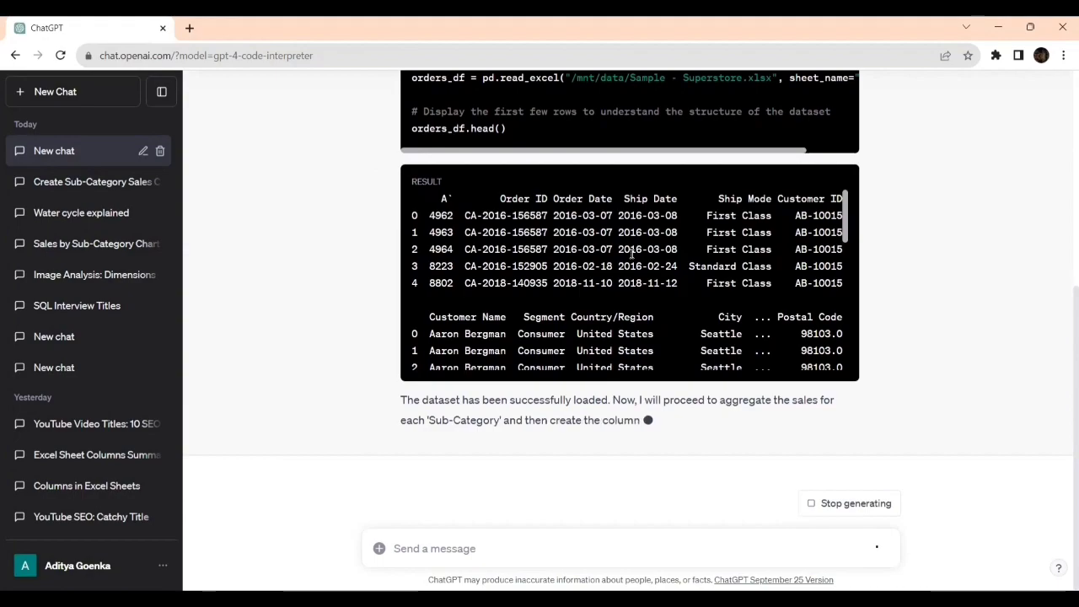
{"action": "scroll", "coordinate": [517, 317], "scroll_direction": "up", "scroll_amount": 3}
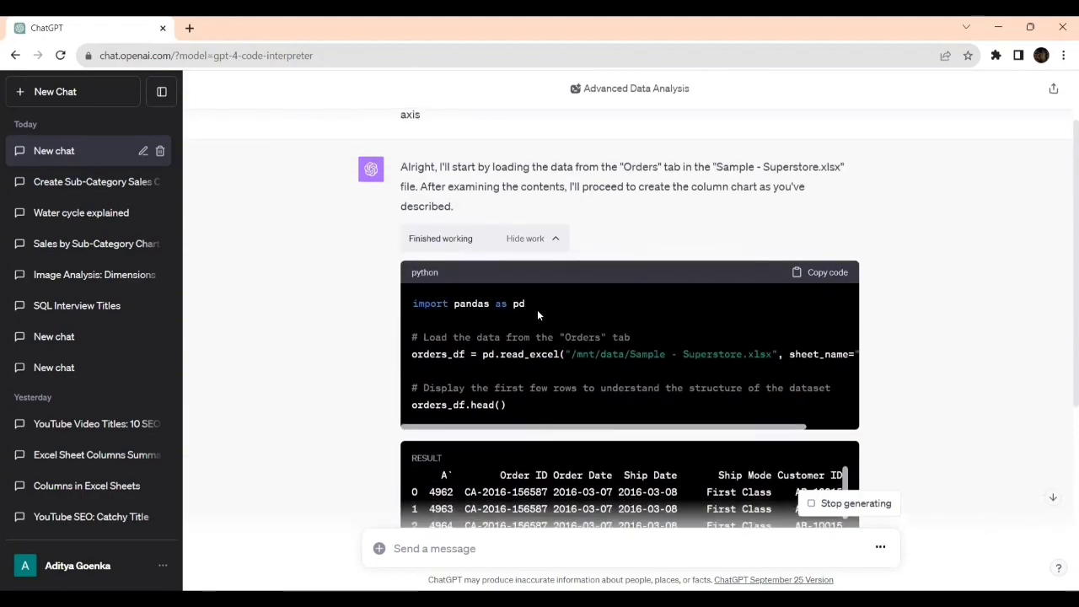
{"action": "scroll", "coordinate": [538, 314], "scroll_direction": "down", "scroll_amount": 2}
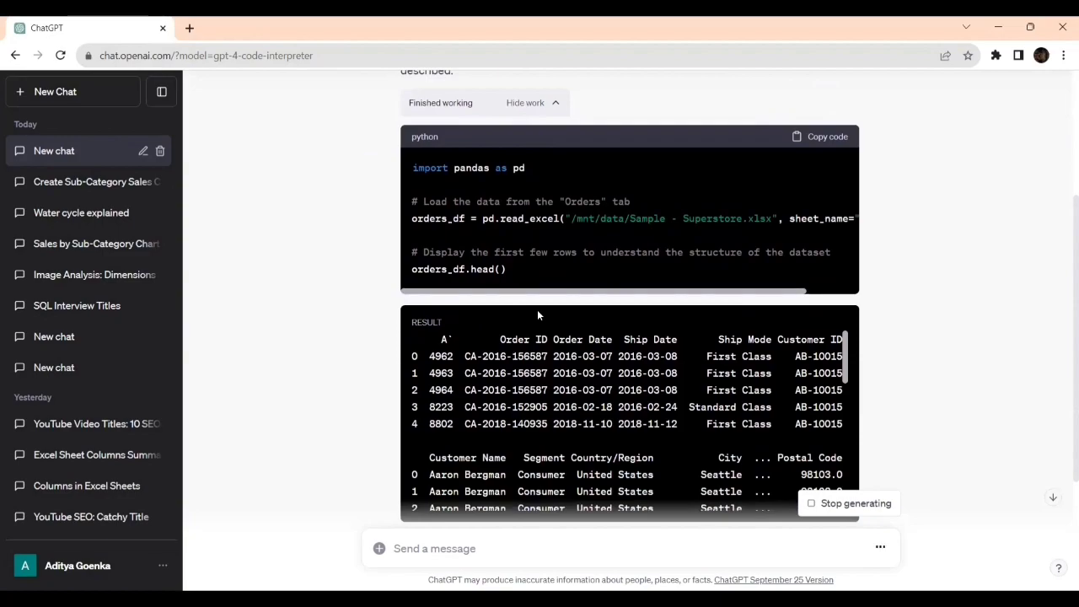
{"action": "scroll", "coordinate": [537, 315], "scroll_direction": "down", "scroll_amount": 2}
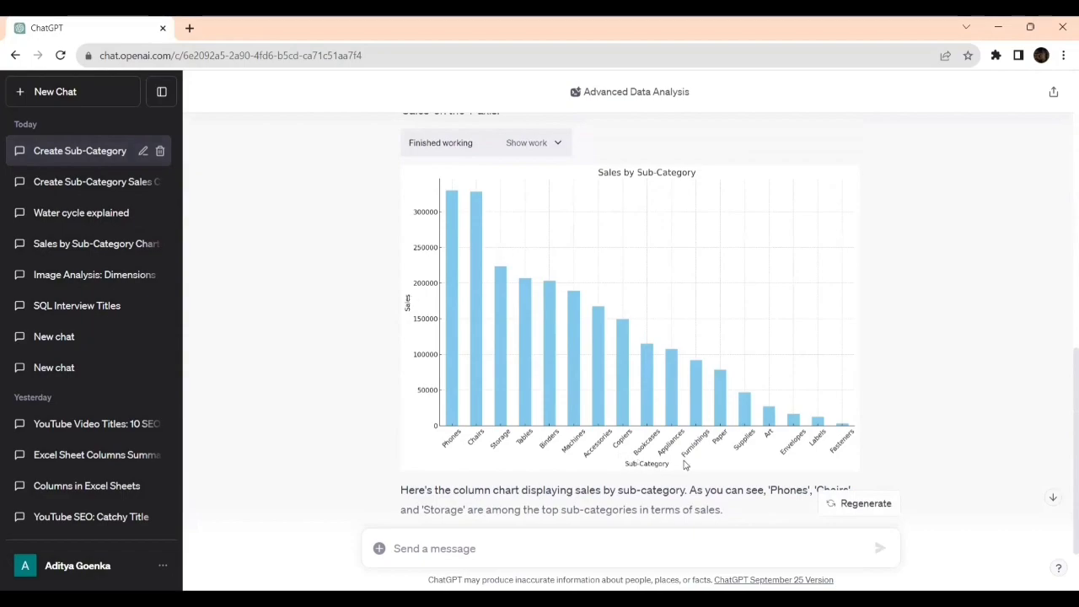
- Copy the generated 'Sales by Sub-Category' chart image
{"action": "scroll", "coordinate": [672, 398], "scroll_direction": "up", "scroll_amount": 1}
{"action": "scroll", "coordinate": [672, 398], "scroll_direction": "up", "scroll_amount": 1}
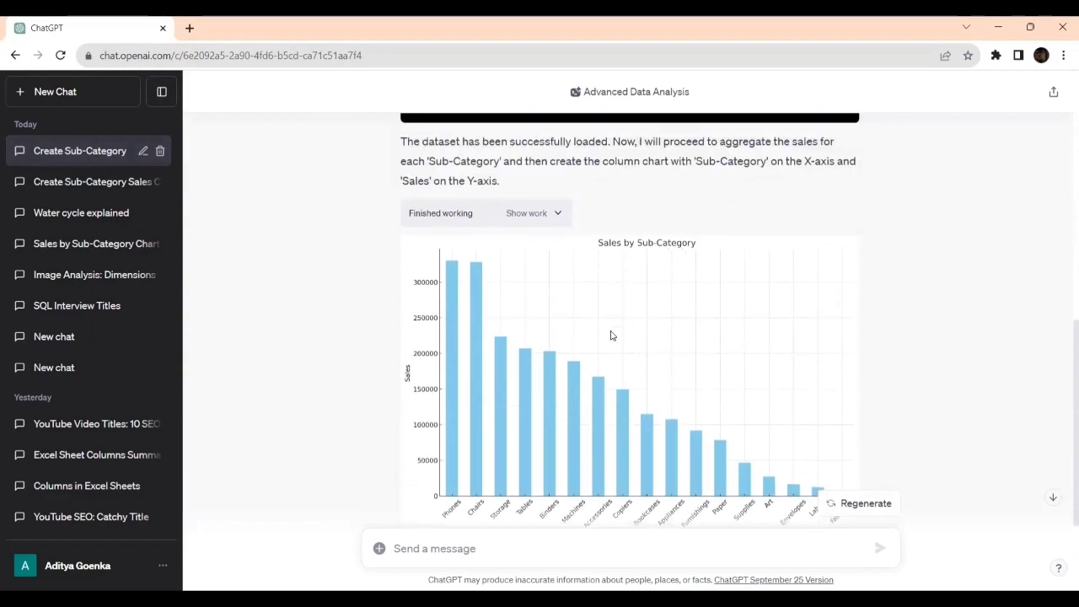
{"action": "scroll", "coordinate": [624, 362], "scroll_direction": "down", "scroll_amount": 2}
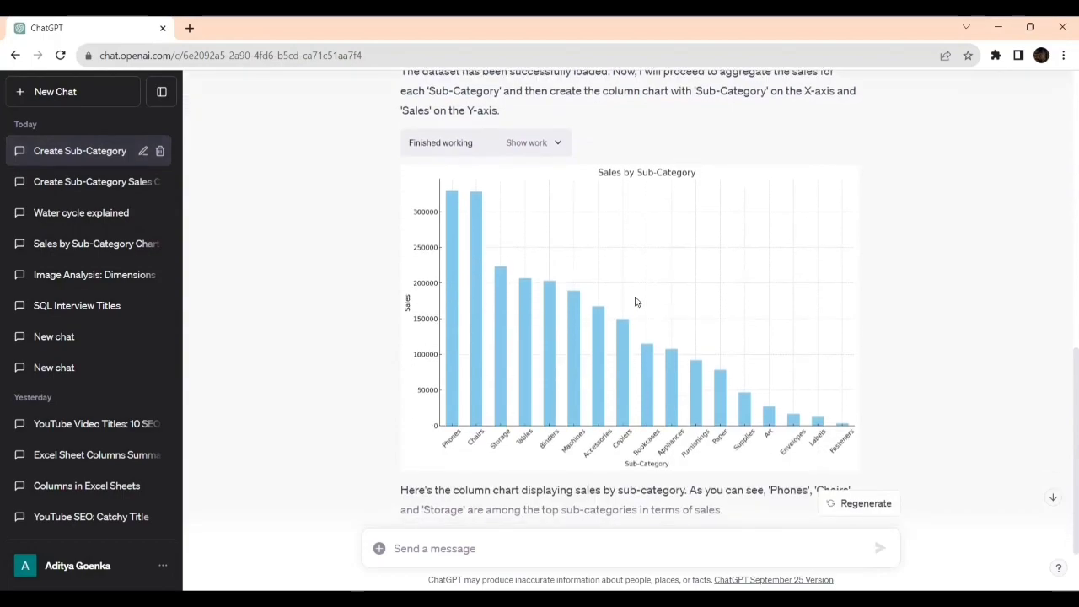
{"action": "right_click", "coordinate": [638, 301]}
{"action": "left_click", "coordinate": [663, 347]}
- Paste the Sales by Sub-Category chart into Word's Document1, check it, and return to ChatGPT
{"action": "key", "text": "alt+Tab"}
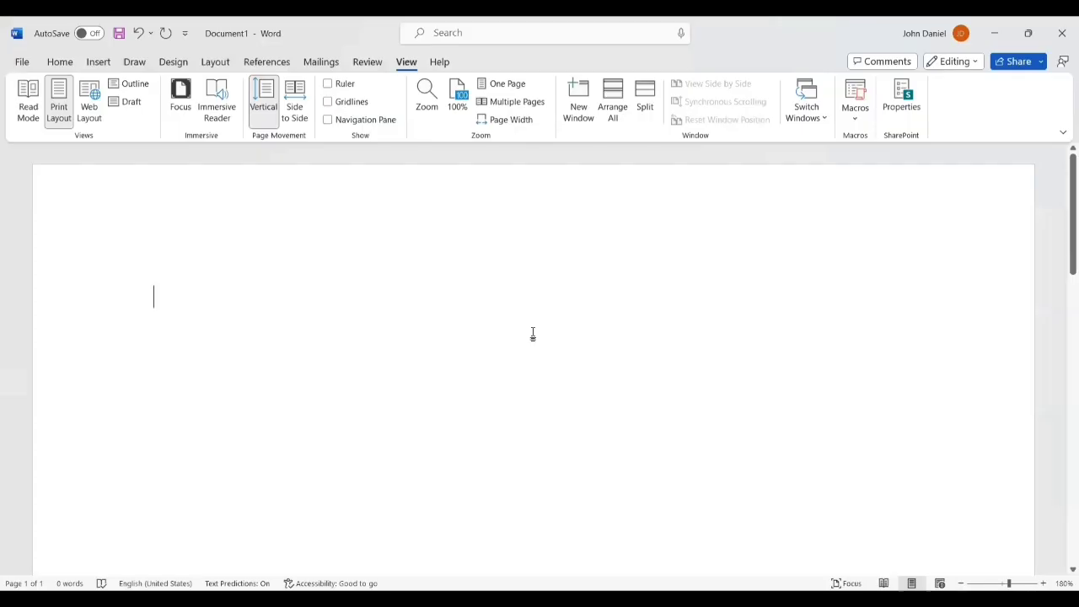
{"action": "key", "text": "ctrl+v"}
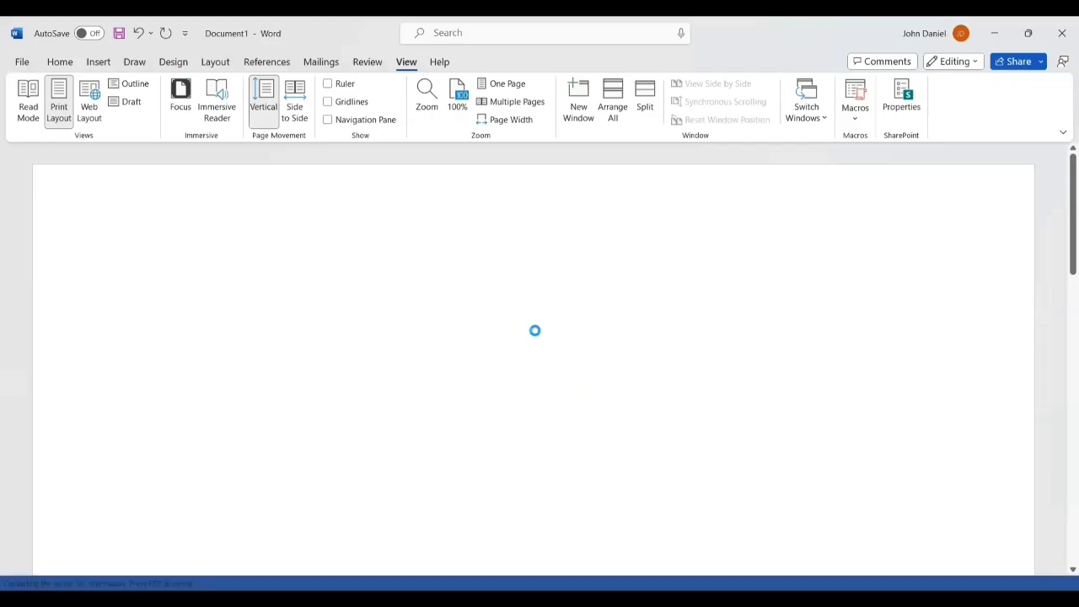
{"action": "scroll", "coordinate": [555, 322], "scroll_direction": "up", "scroll_amount": 4}
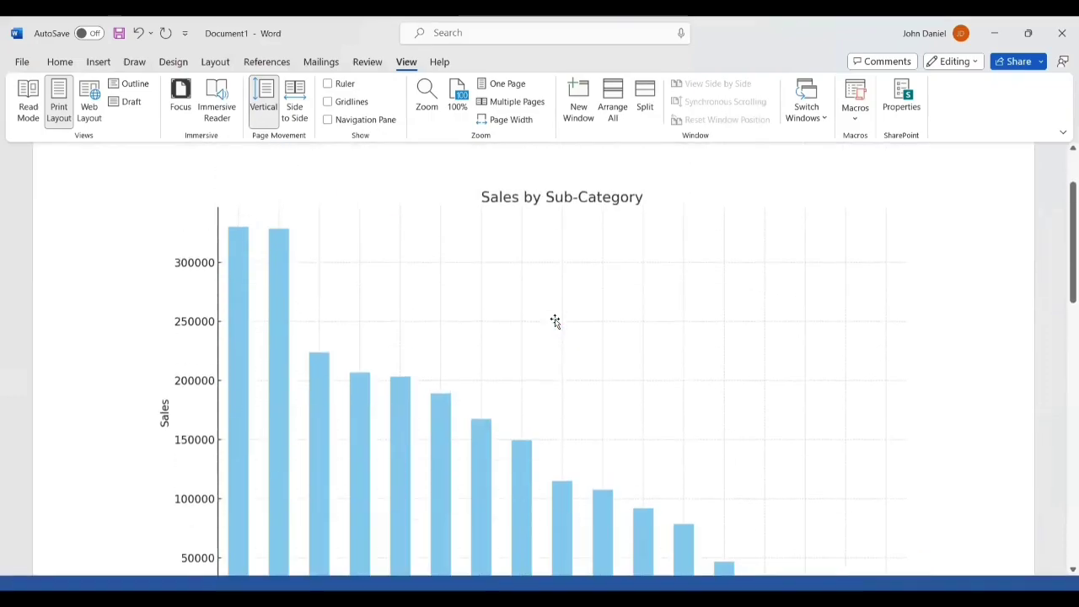
{"action": "scroll", "coordinate": [585, 323], "scroll_direction": "down", "scroll_amount": 5}
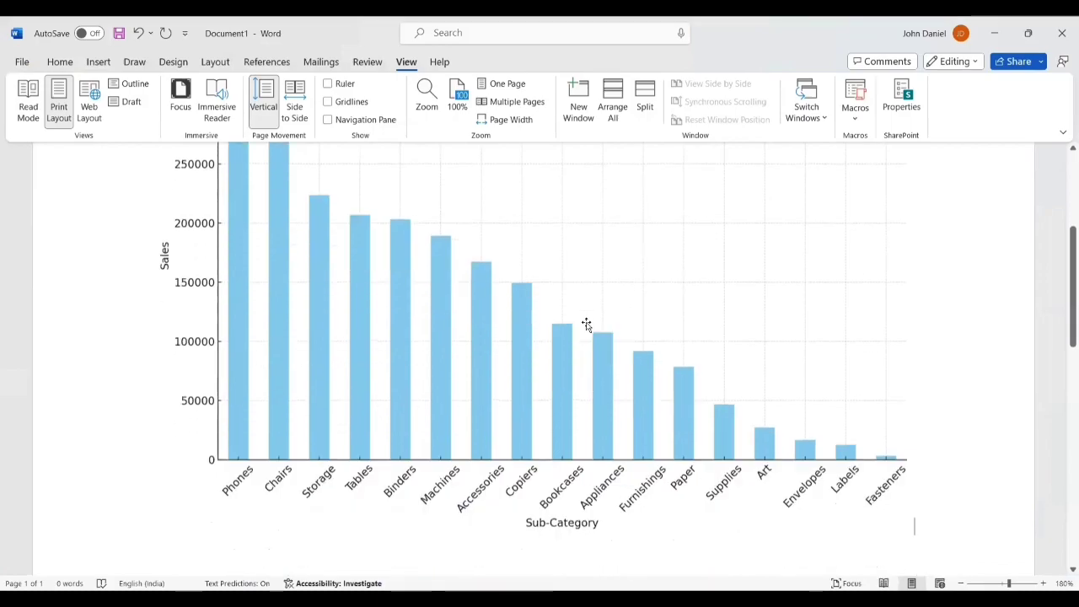
{"action": "scroll", "coordinate": [263, 469], "scroll_direction": "up", "scroll_amount": 3}
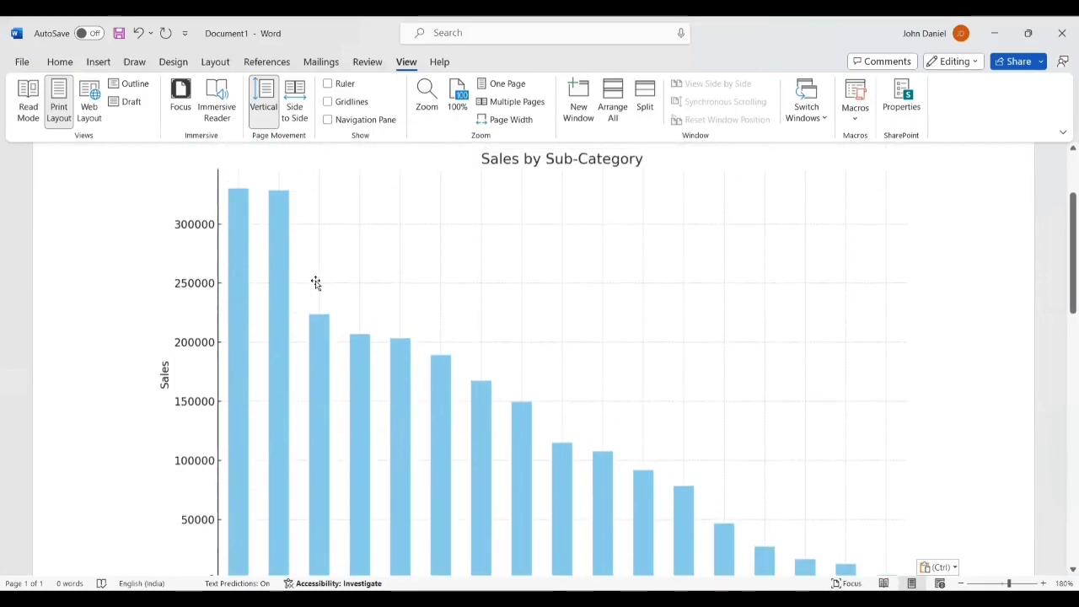
{"action": "scroll", "coordinate": [313, 284], "scroll_direction": "down", "scroll_amount": 1}
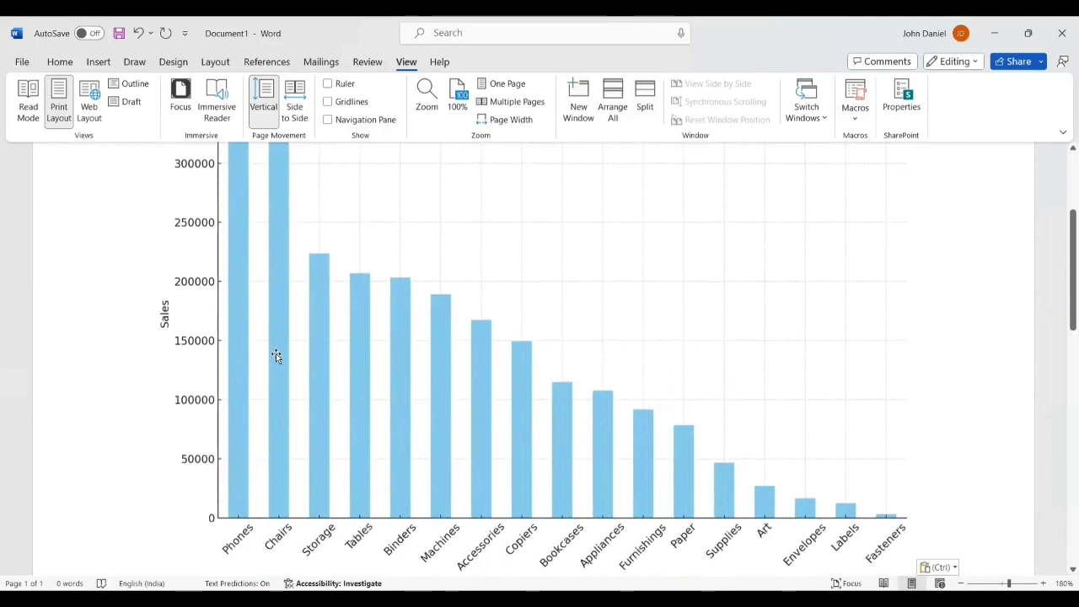
{"action": "scroll", "coordinate": [323, 402], "scroll_direction": "up", "scroll_amount": 1}
{"action": "scroll", "coordinate": [335, 399], "scroll_direction": "down", "scroll_amount": 3}
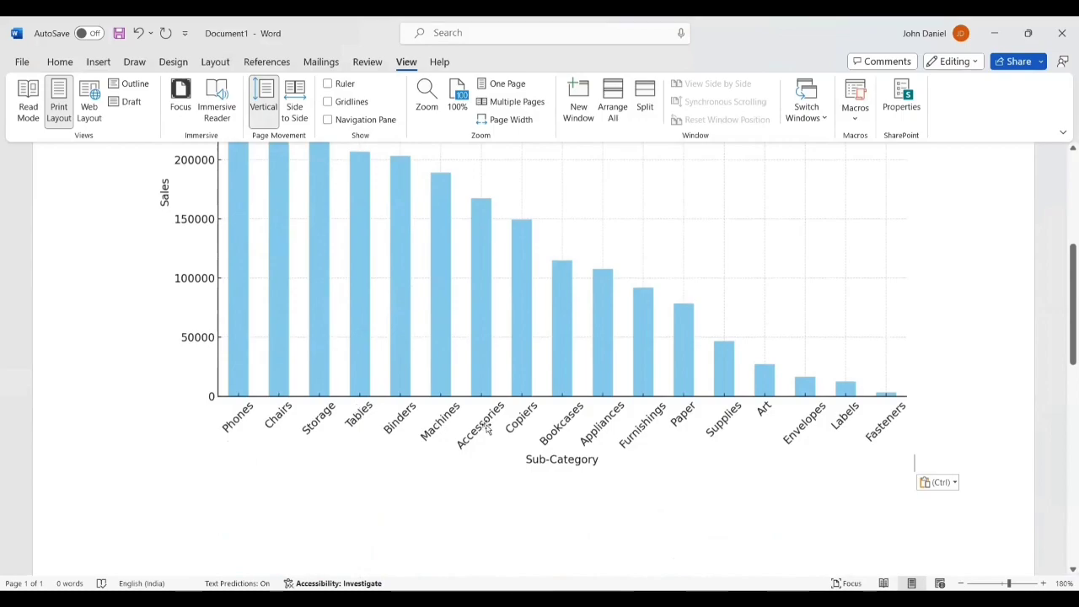
{"action": "scroll", "coordinate": [633, 463], "scroll_direction": "up", "scroll_amount": 3}
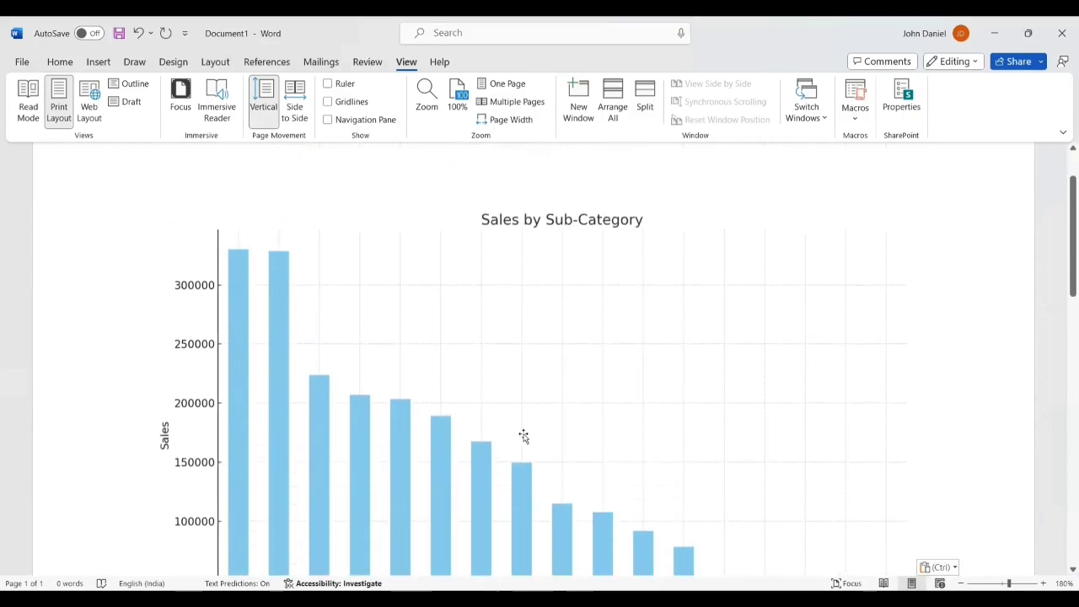
{"action": "scroll", "coordinate": [591, 399], "scroll_direction": "down", "scroll_amount": 1}
{"action": "scroll", "coordinate": [591, 400], "scroll_direction": "down", "scroll_amount": 4}
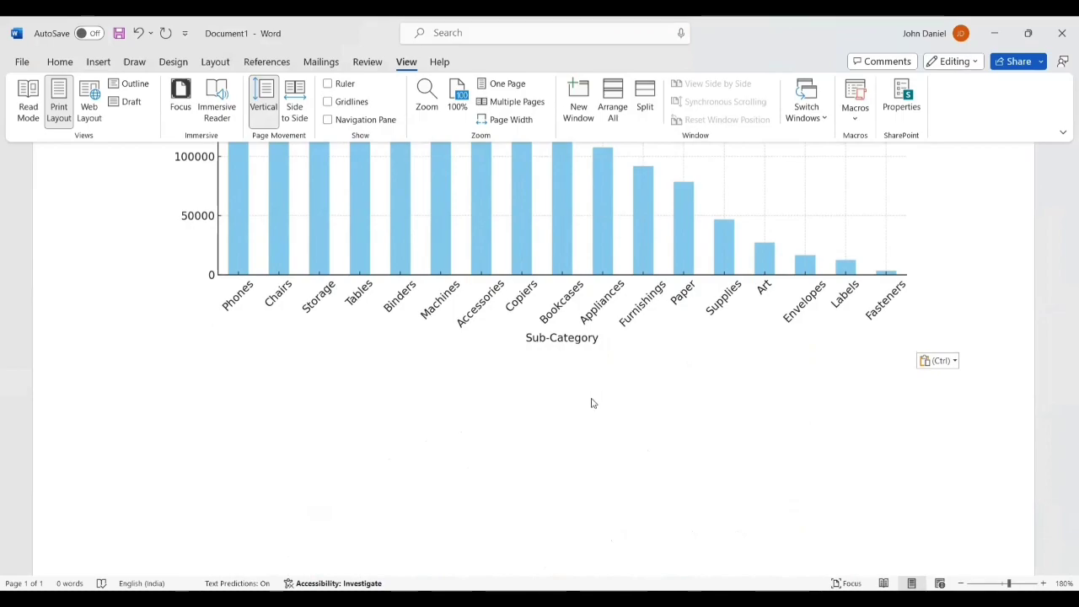
{"action": "key", "text": "alt+Tab"}
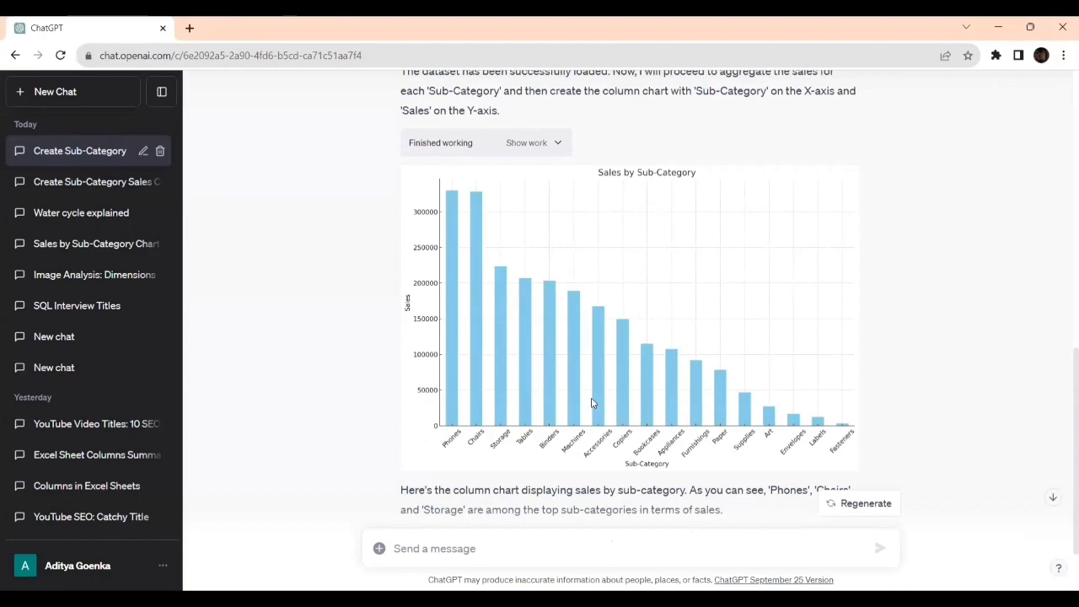
{"action": "scroll", "coordinate": [592, 403], "scroll_direction": "down", "scroll_amount": 2}
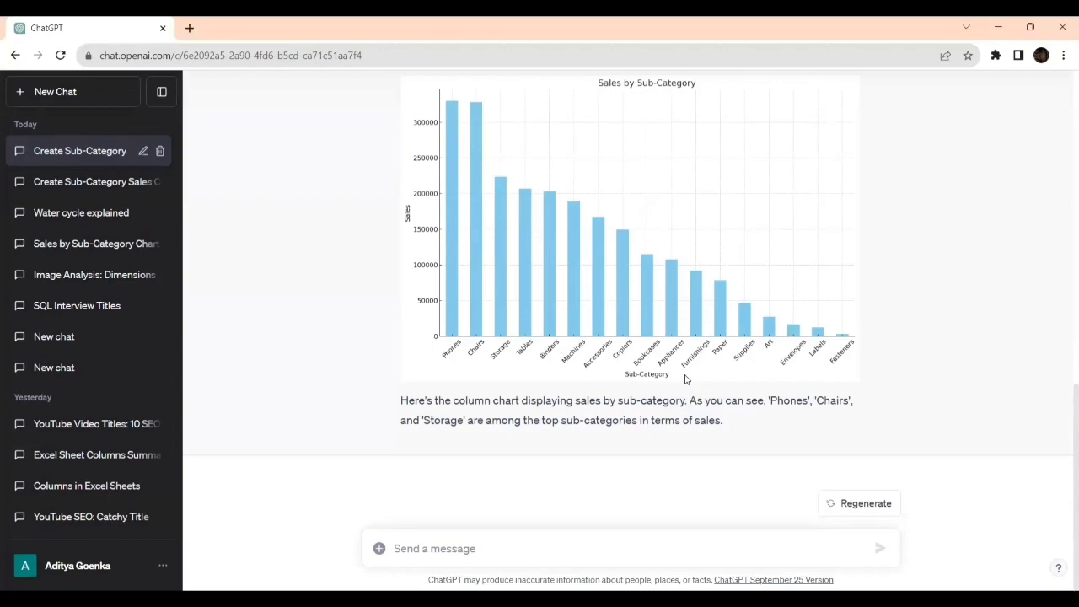
{"action": "left_click", "coordinate": [453, 547]}
- Draft the prompt: create Stacked chart on the 'Orders' tab with Sub-Category on the X-axis and 'Sales' on the Y-axis
{"action": "left_click", "coordinate": [453, 546]}
{"action": "type", "text": "create"}
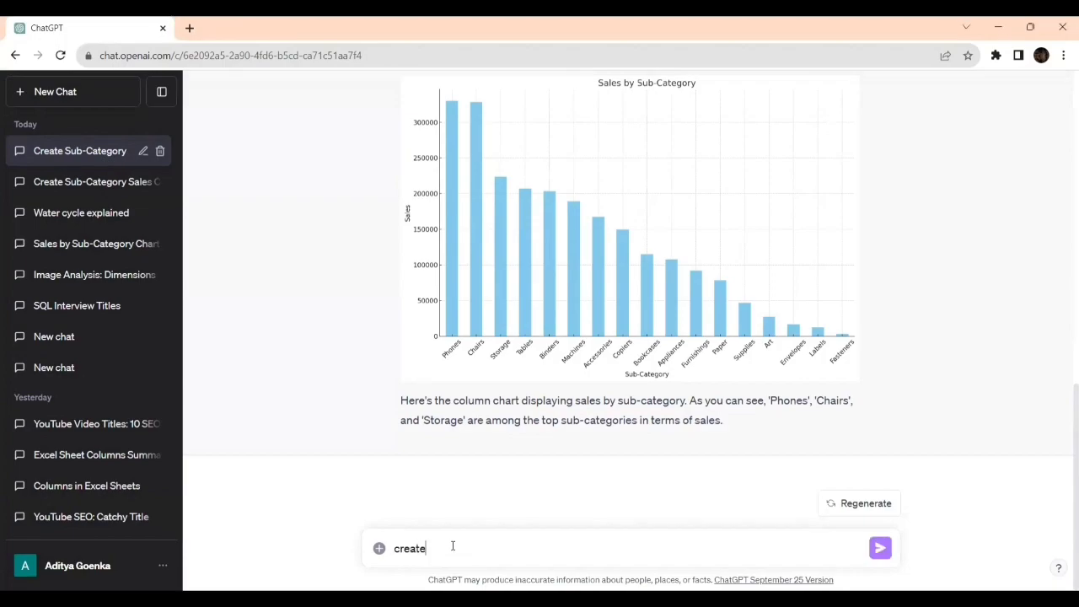
{"action": "type", "text": " Stacked chart on the 'Ord"}
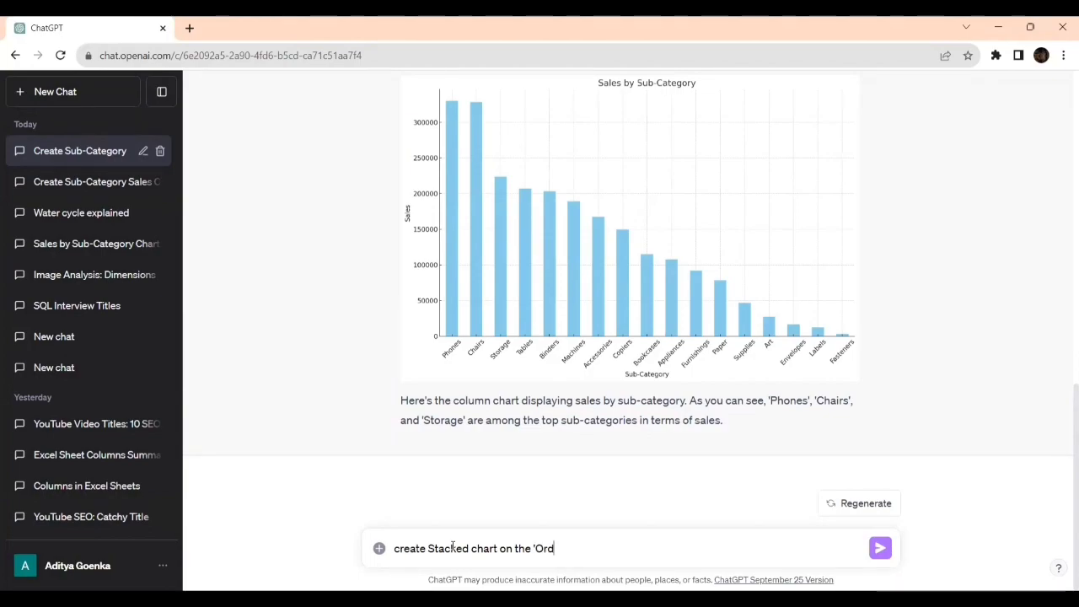
{"action": "type", "text": "ers' tab,"}
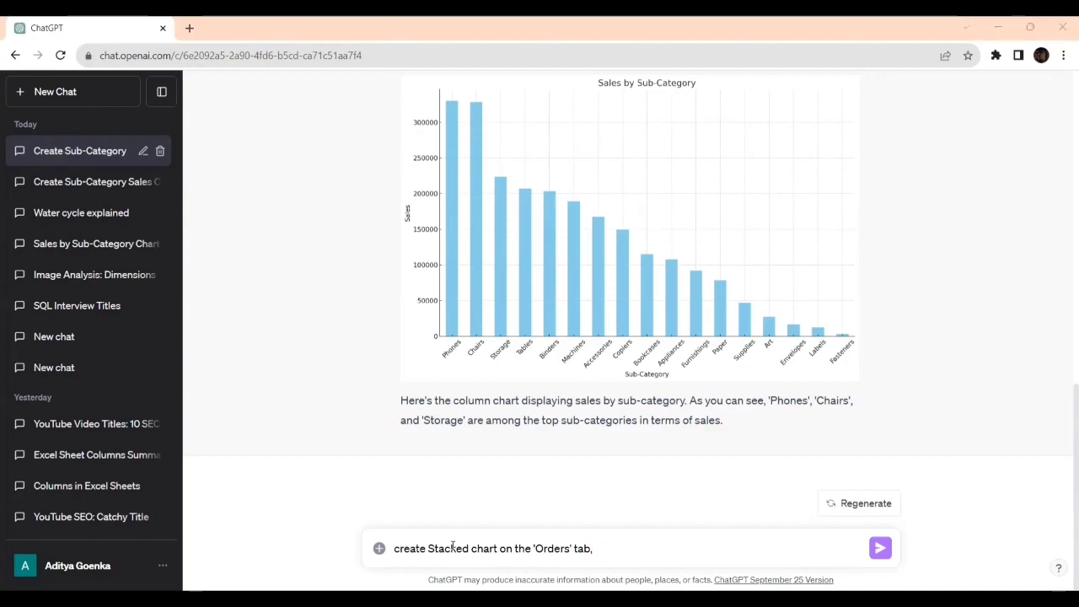
{"action": "key", "text": "BackSpace"}
{"action": "key", "text": "BackSpace"}
{"action": "type", "text": "with S"}
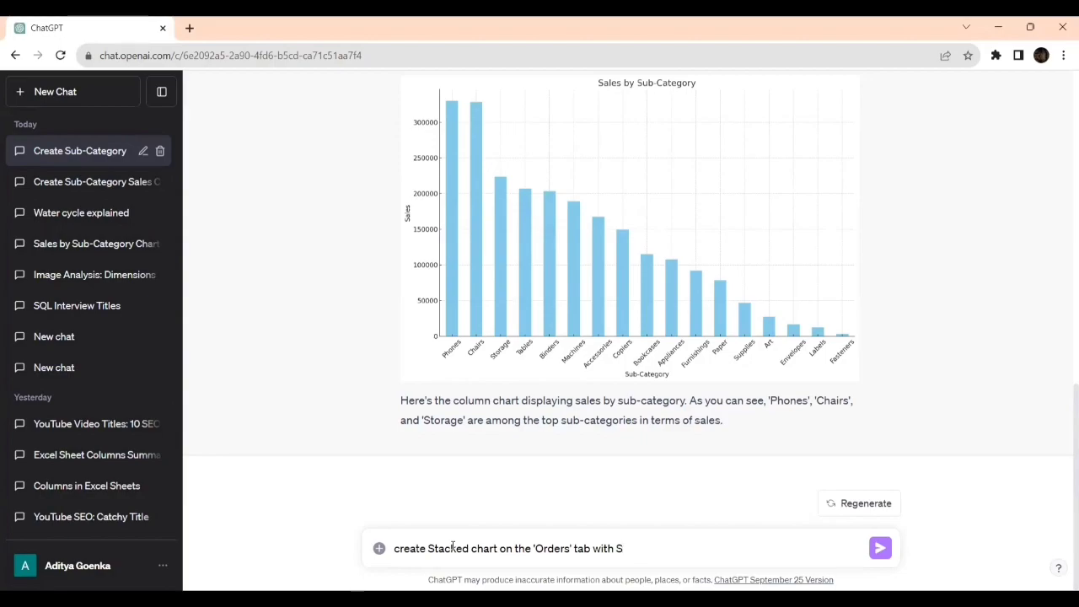
{"action": "type", "text": "ub-Category' on the X"}
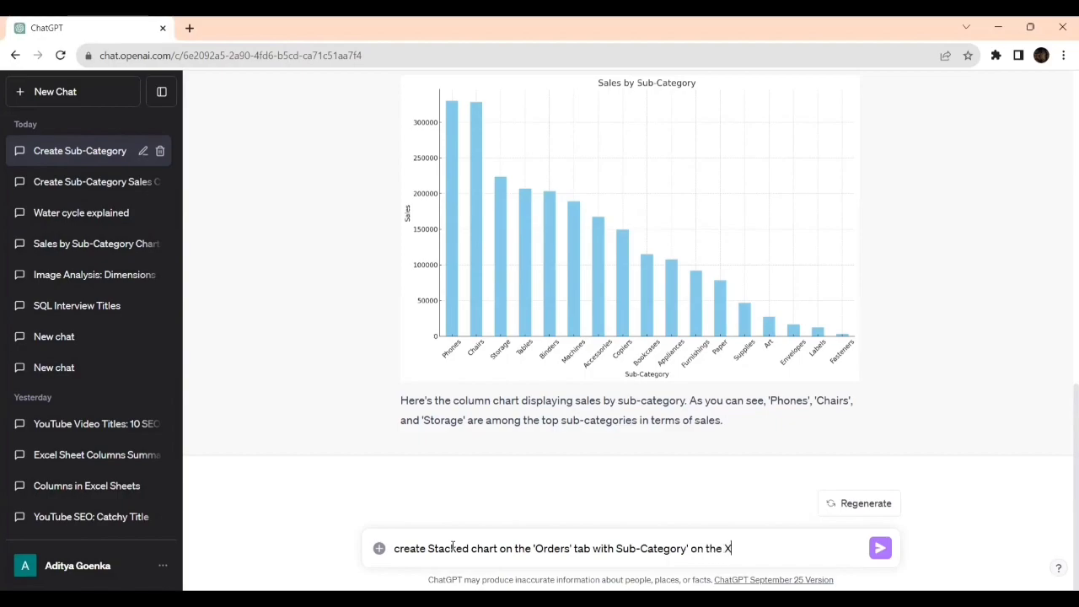
{"action": "type", "text": "-axis and 'Sales' on the"}
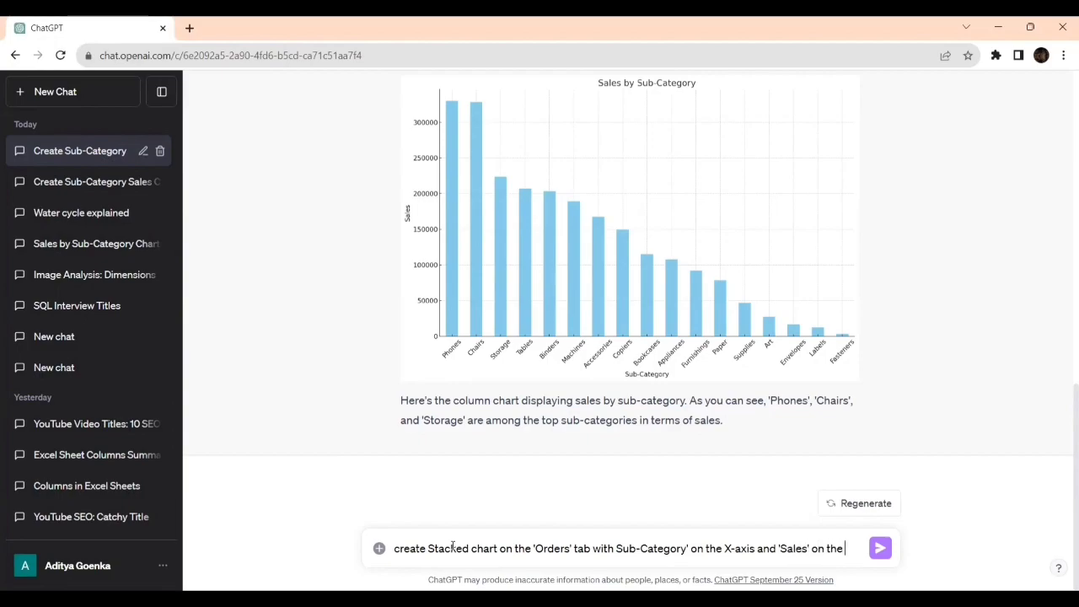
{"action": "type", "text": " 'Y-axi"}
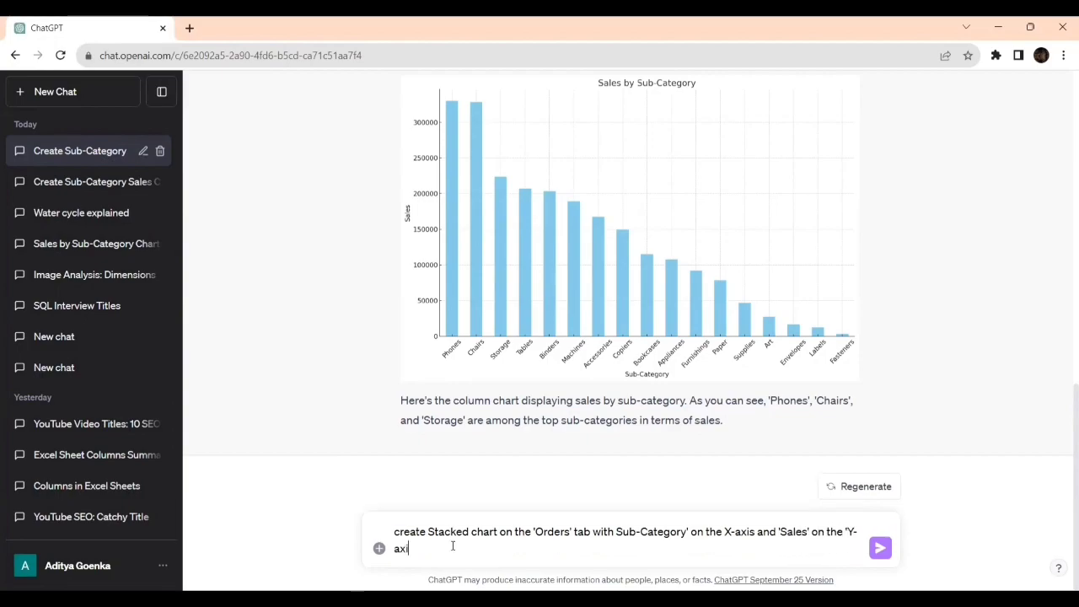
{"action": "type", "text": "s'"}
- Check the Region, Sub-Category and Sales headers and sample Central and South Region entries in Excel
{"action": "key", "text": "alt+Tab"}
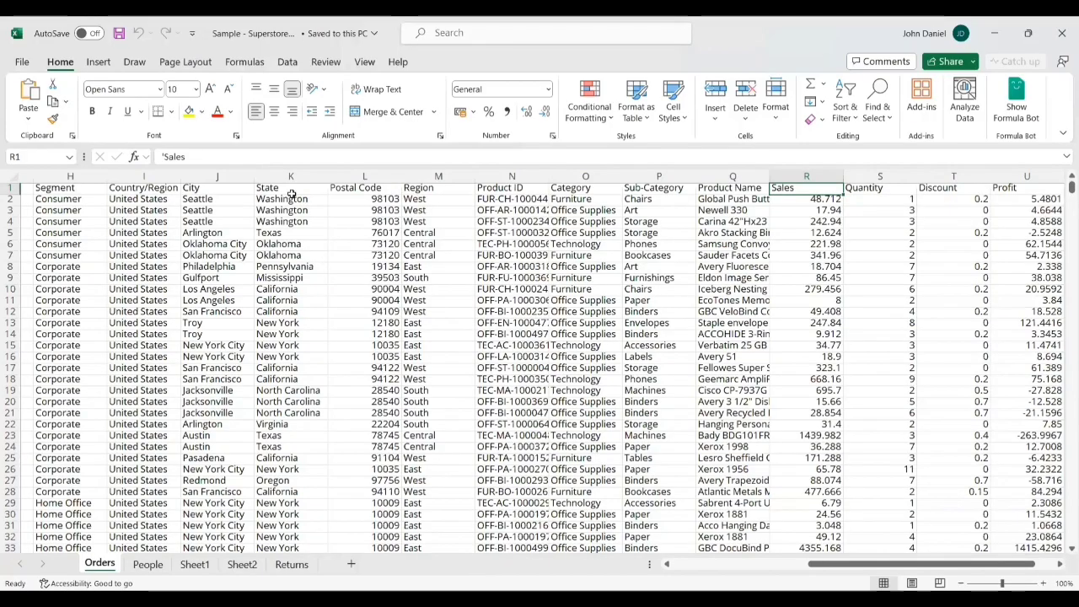
{"action": "left_click", "coordinate": [426, 189]}
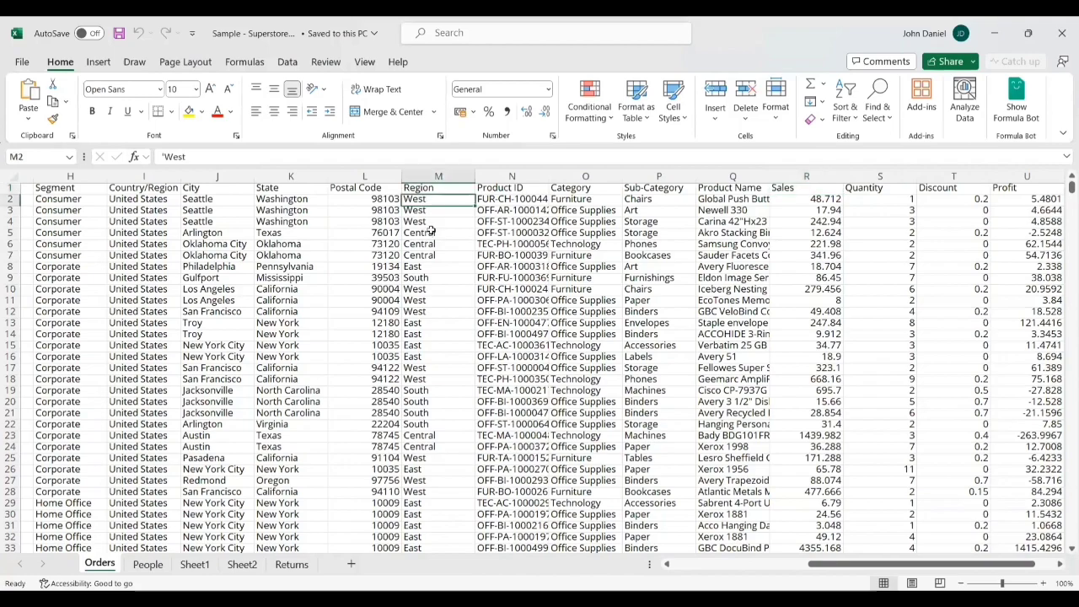
{"action": "left_click", "coordinate": [433, 232]}
{"action": "left_click", "coordinate": [435, 280]}
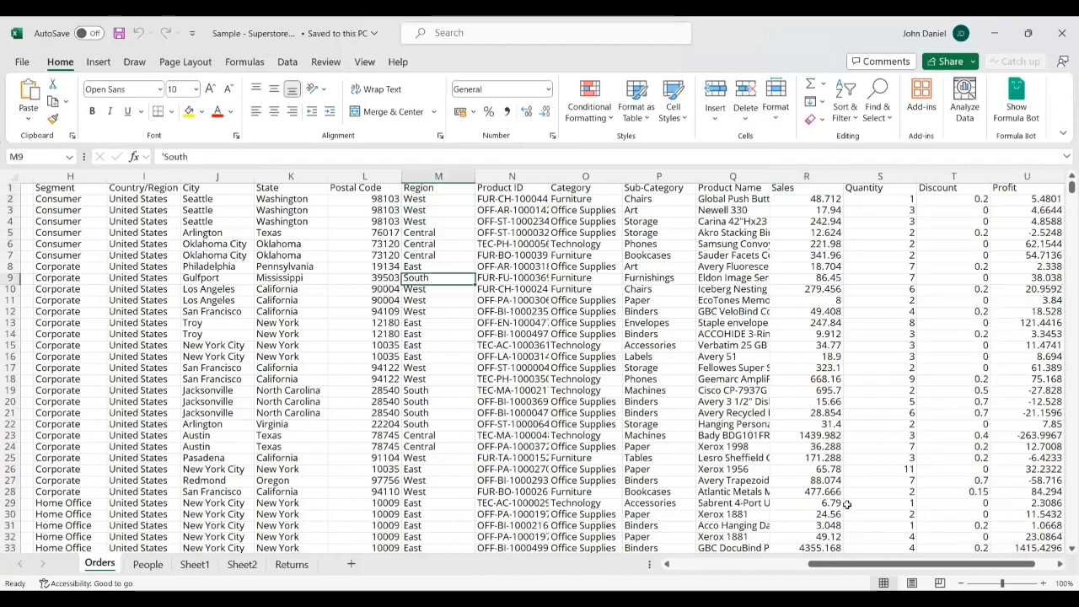
{"action": "left_click", "coordinate": [640, 189]}
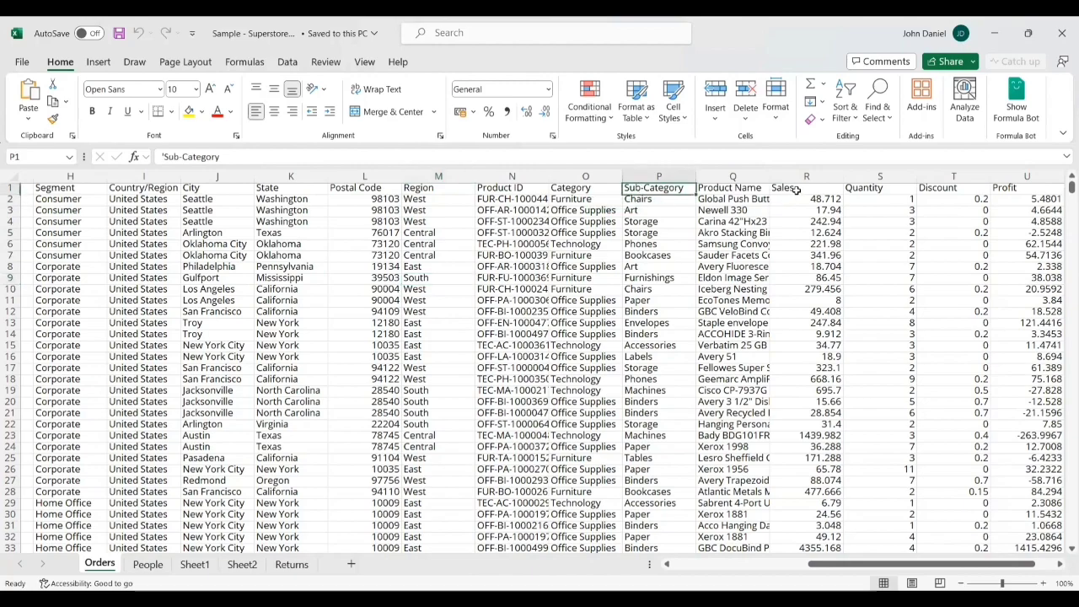
{"action": "left_click", "coordinate": [793, 190]}
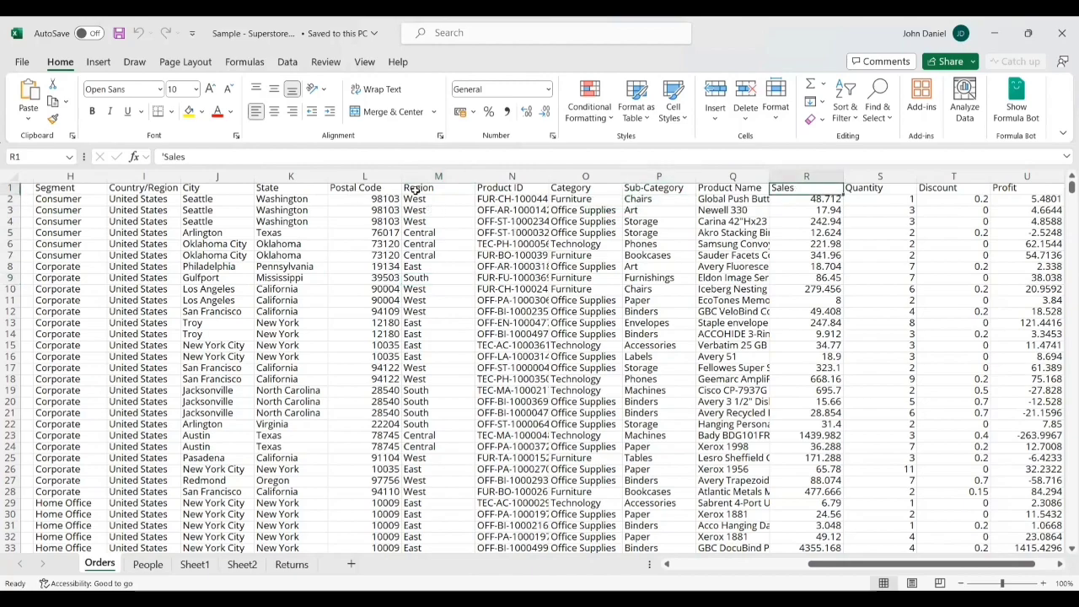
{"action": "left_click", "coordinate": [437, 187]}
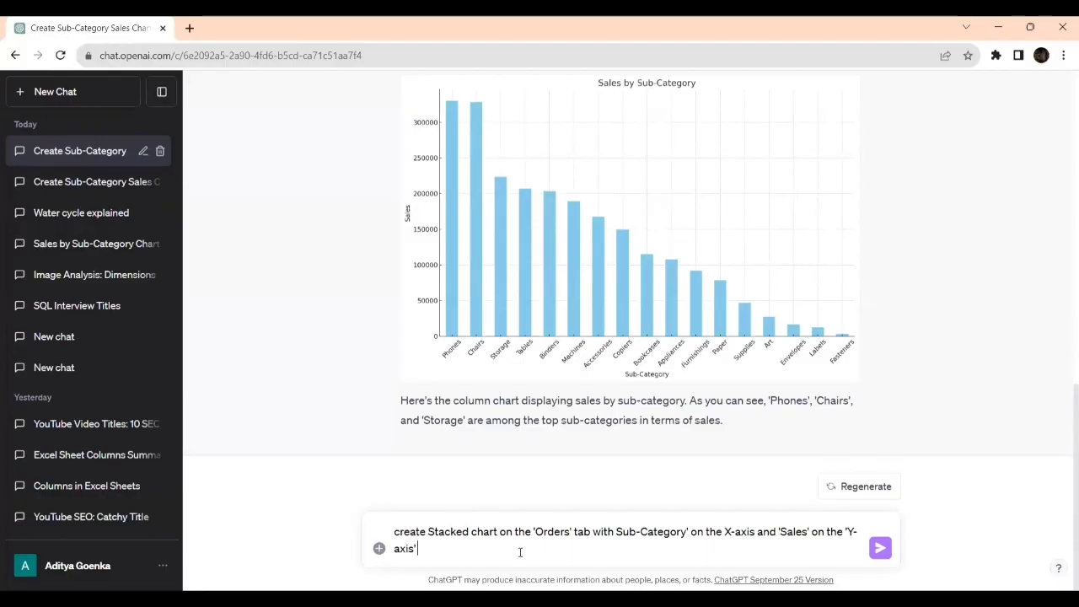
- Add "and stack by 'Region' by descending" to the prompt and send it
{"action": "type", "text": "and sta"}
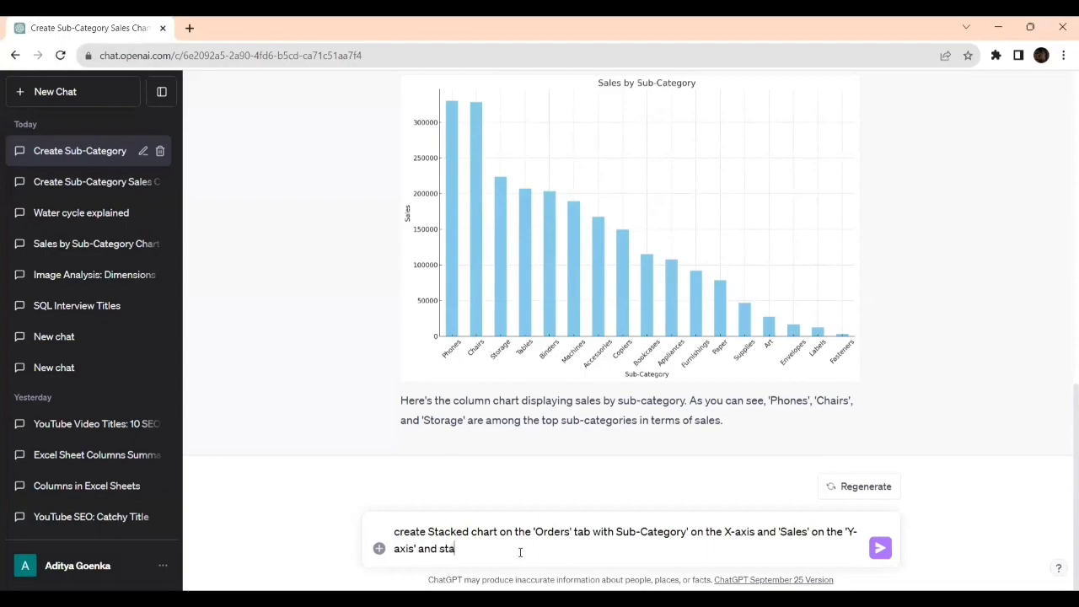
{"action": "type", "text": "ck by 'Region' descending"}
{"action": "key", "text": "Left"}
{"action": "key", "text": "Left"}
{"action": "key", "text": "Left"}
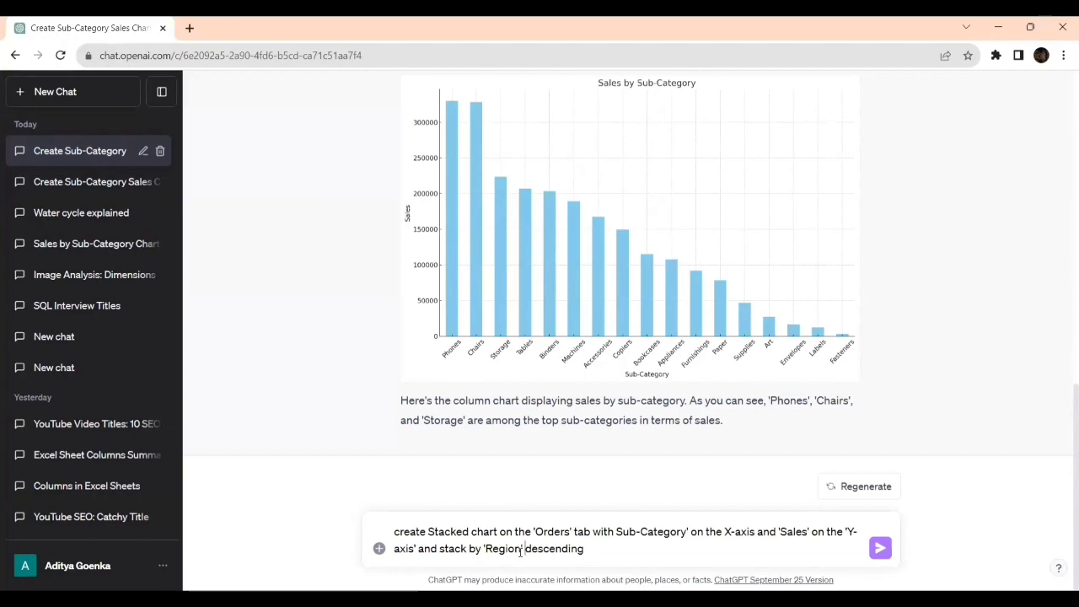
{"action": "type", "text": "by"}
{"action": "key", "text": "Return"}
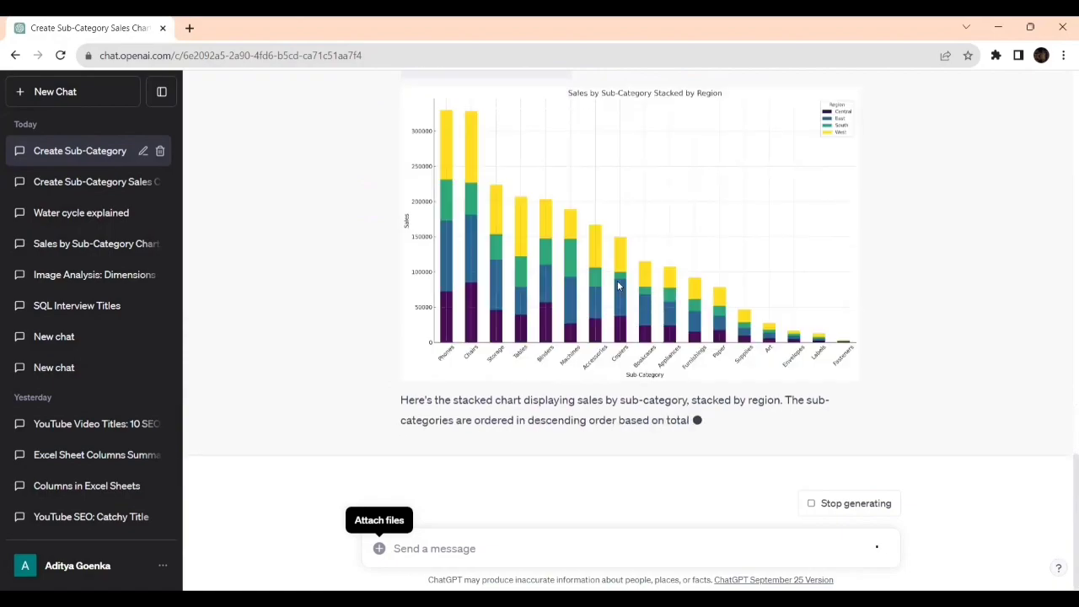
- Expand the Python code behind the stacked-by-Region chart
{"action": "scroll", "coordinate": [620, 285], "scroll_direction": "up", "scroll_amount": 1}
{"action": "scroll", "coordinate": [617, 285], "scroll_direction": "up", "scroll_amount": 1}
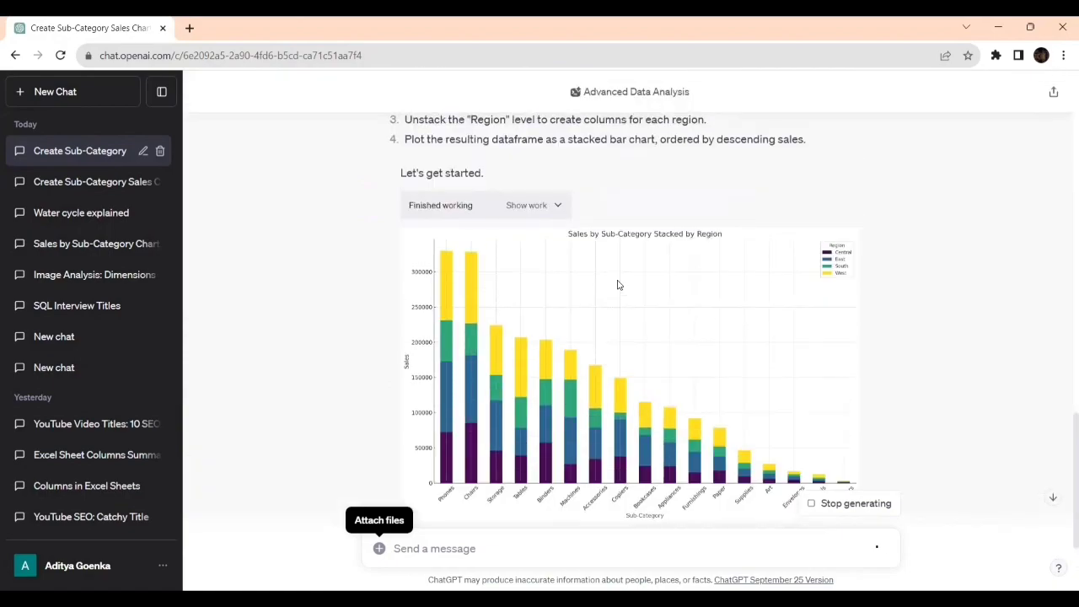
{"action": "scroll", "coordinate": [581, 353], "scroll_direction": "down", "scroll_amount": 2}
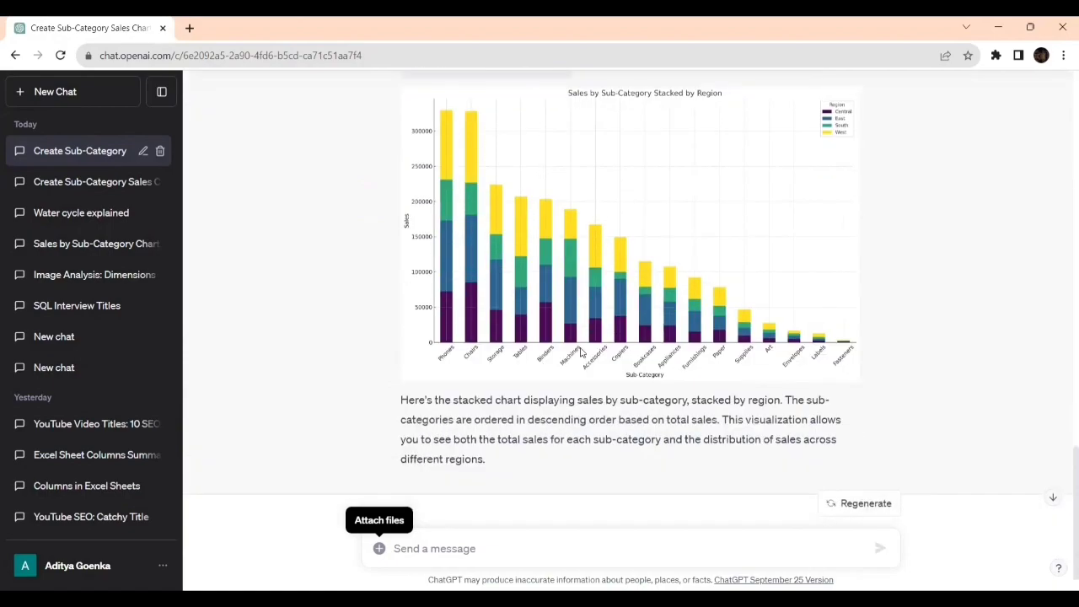
{"action": "scroll", "coordinate": [619, 324], "scroll_direction": "up", "scroll_amount": 4}
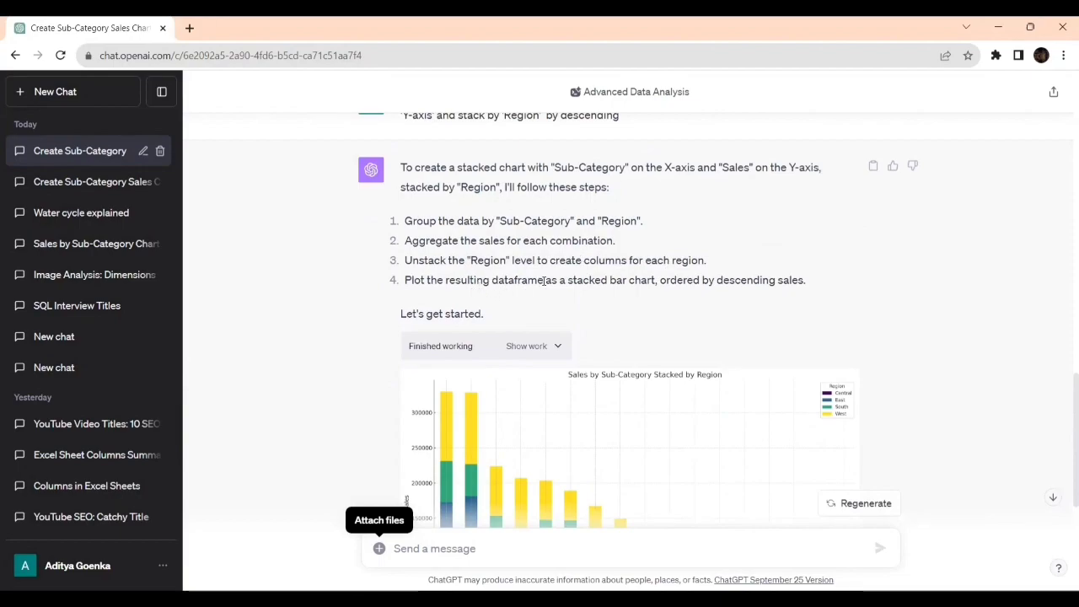
{"action": "scroll", "coordinate": [656, 287], "scroll_direction": "down", "scroll_amount": 2}
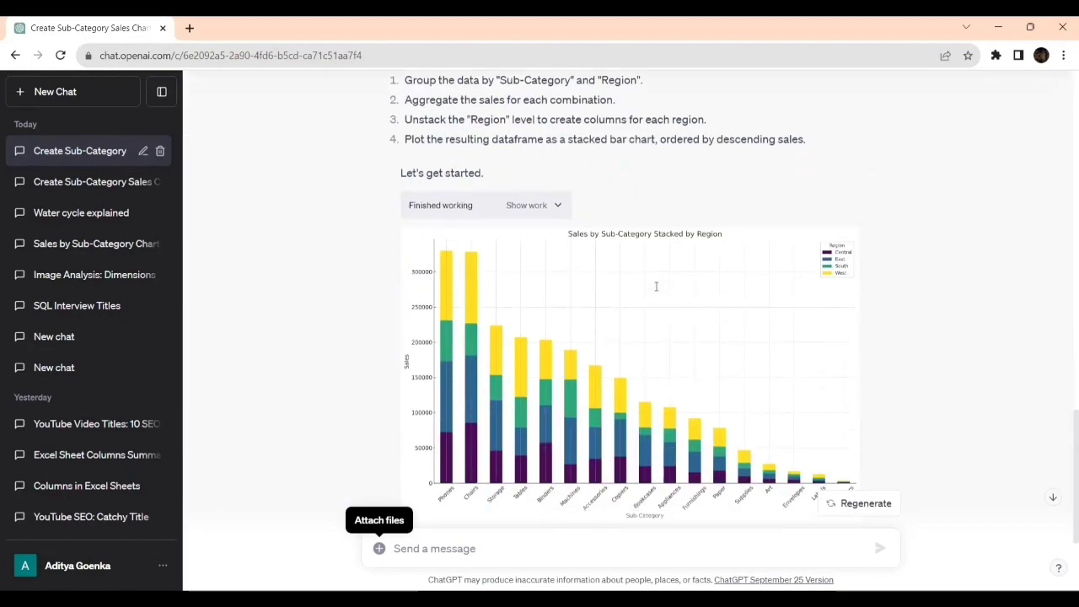
{"action": "left_click", "coordinate": [554, 206]}
- Copy the 'Sales by Sub-Category Stacked by Region' chart image
{"action": "scroll", "coordinate": [482, 177], "scroll_direction": "down", "scroll_amount": 2}
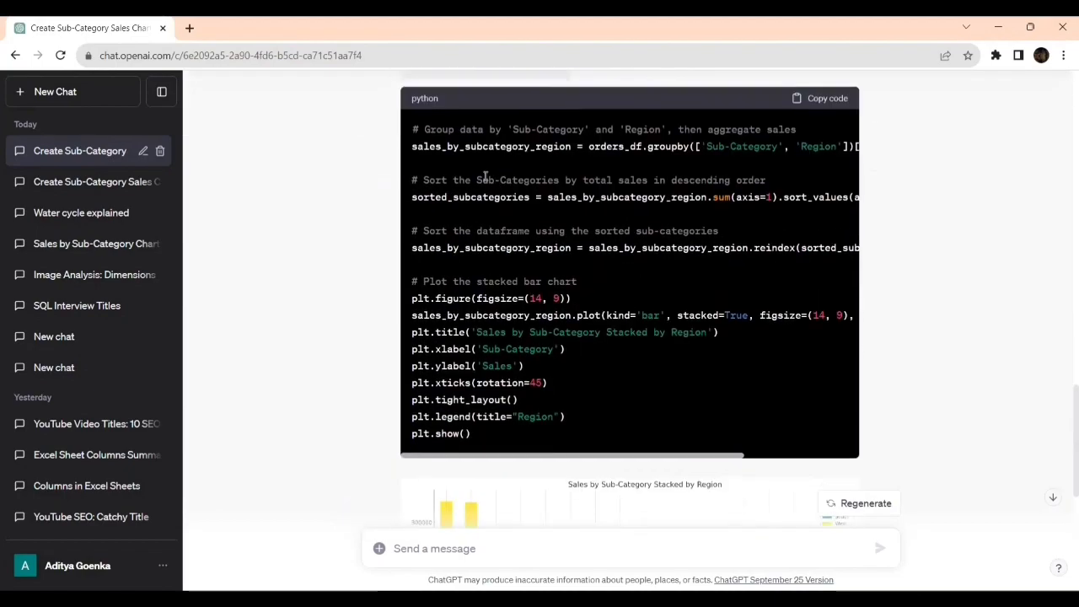
{"action": "scroll", "coordinate": [508, 229], "scroll_direction": "up", "scroll_amount": 3}
{"action": "scroll", "coordinate": [590, 346], "scroll_direction": "down", "scroll_amount": 1}
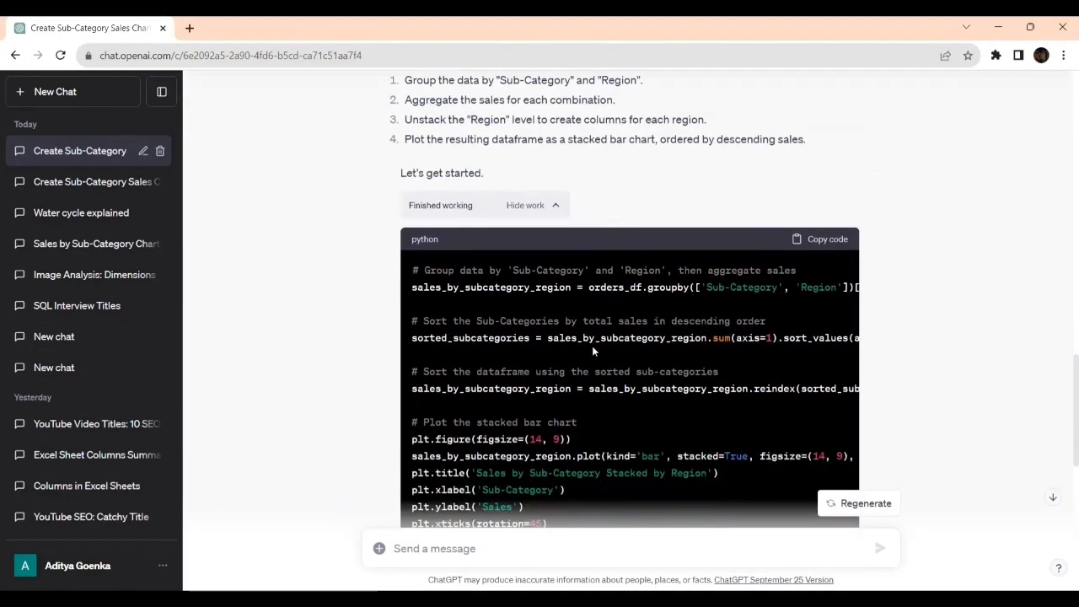
{"action": "scroll", "coordinate": [592, 345], "scroll_direction": "down", "scroll_amount": 2}
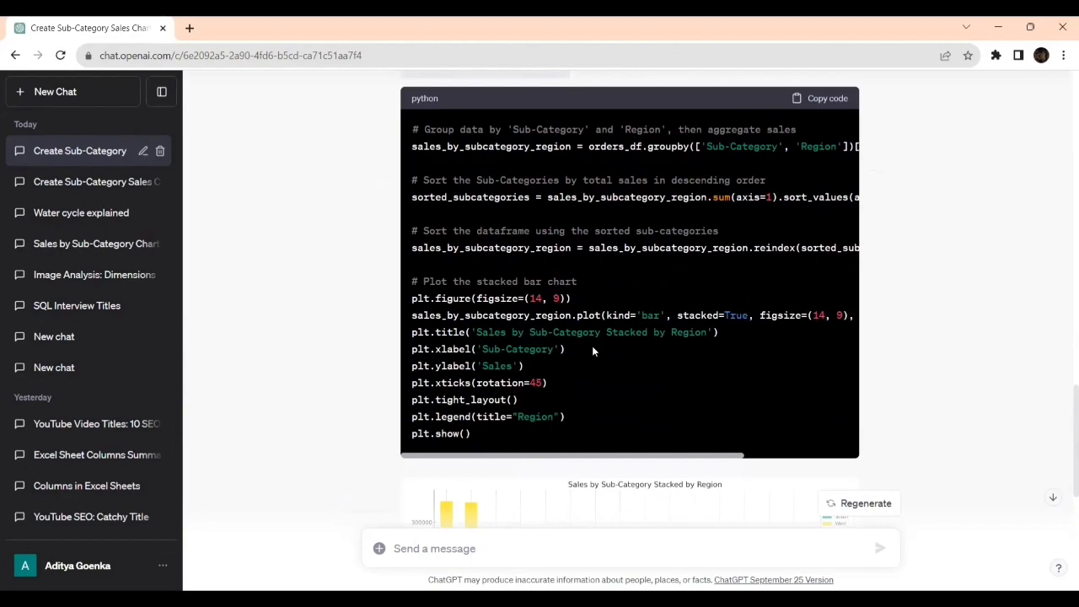
{"action": "scroll", "coordinate": [592, 350], "scroll_direction": "down", "scroll_amount": 4}
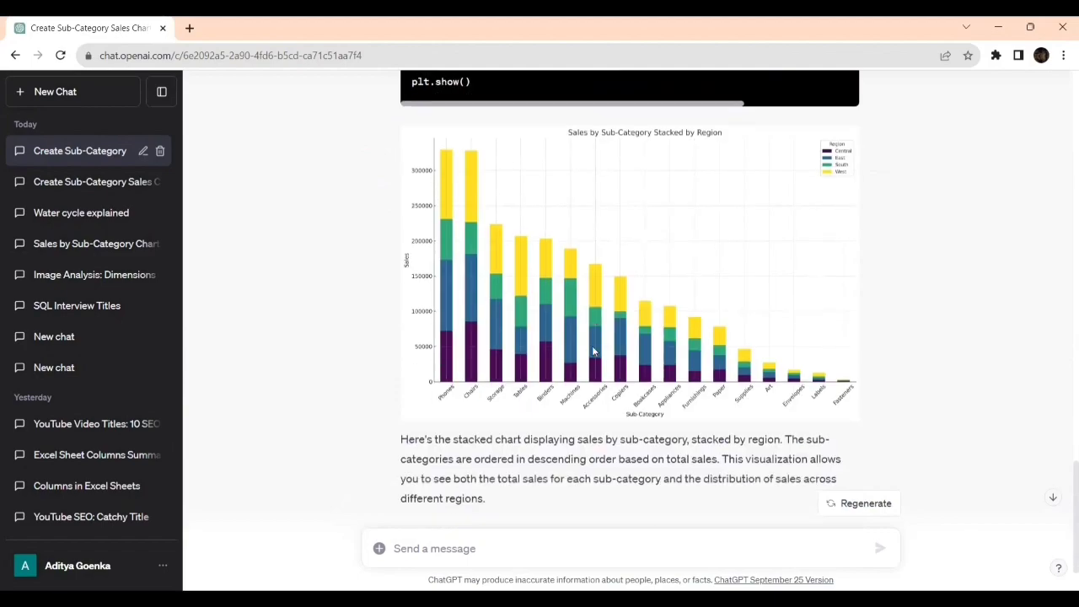
{"action": "scroll", "coordinate": [592, 346], "scroll_direction": "down", "scroll_amount": 1}
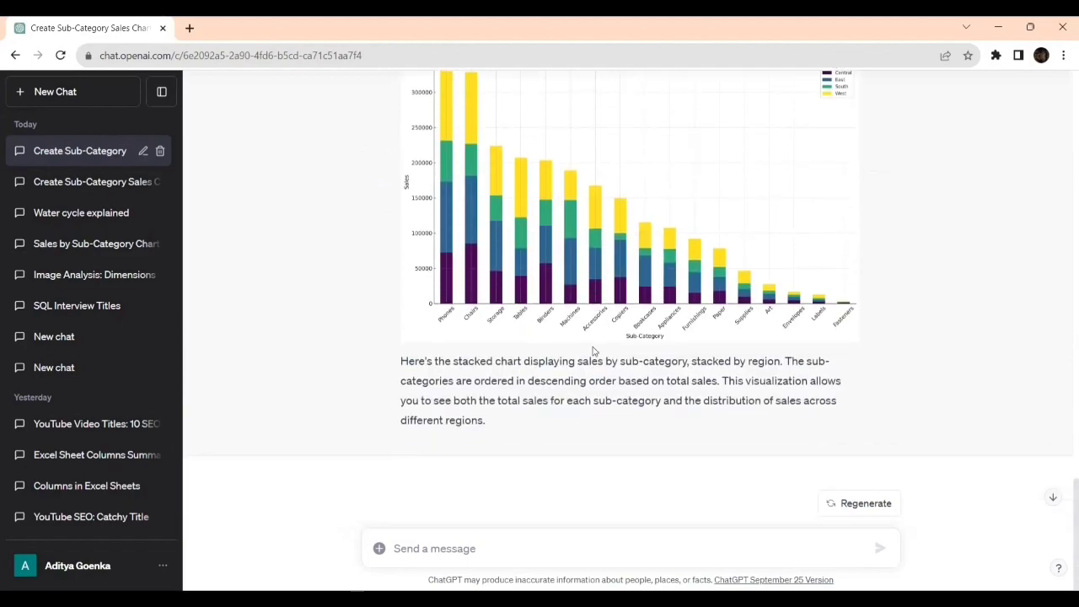
{"action": "right_click", "coordinate": [640, 235]}
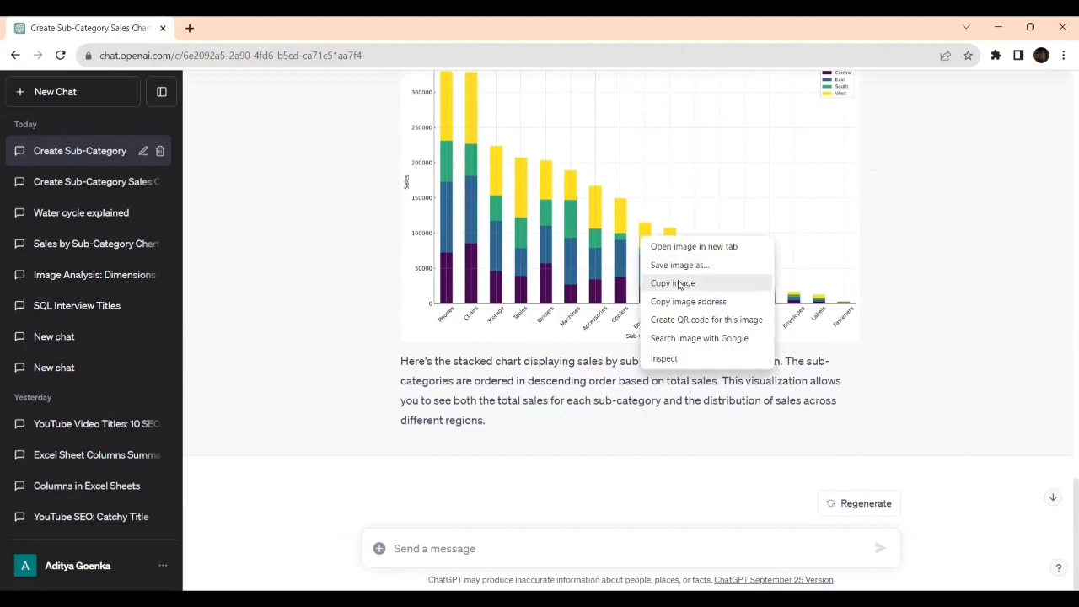
{"action": "left_click", "coordinate": [681, 283]}
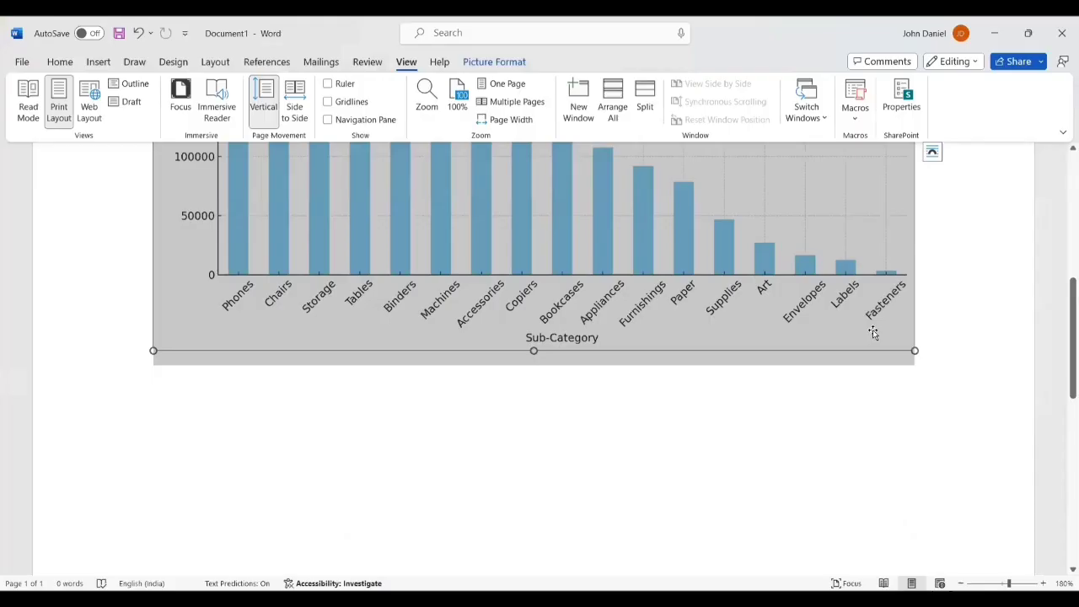
- Paste the stacked Region chart beneath the first column chart in Document1 and review both
{"action": "left_click", "coordinate": [965, 372]}
{"action": "key", "text": "ctrl+v"}
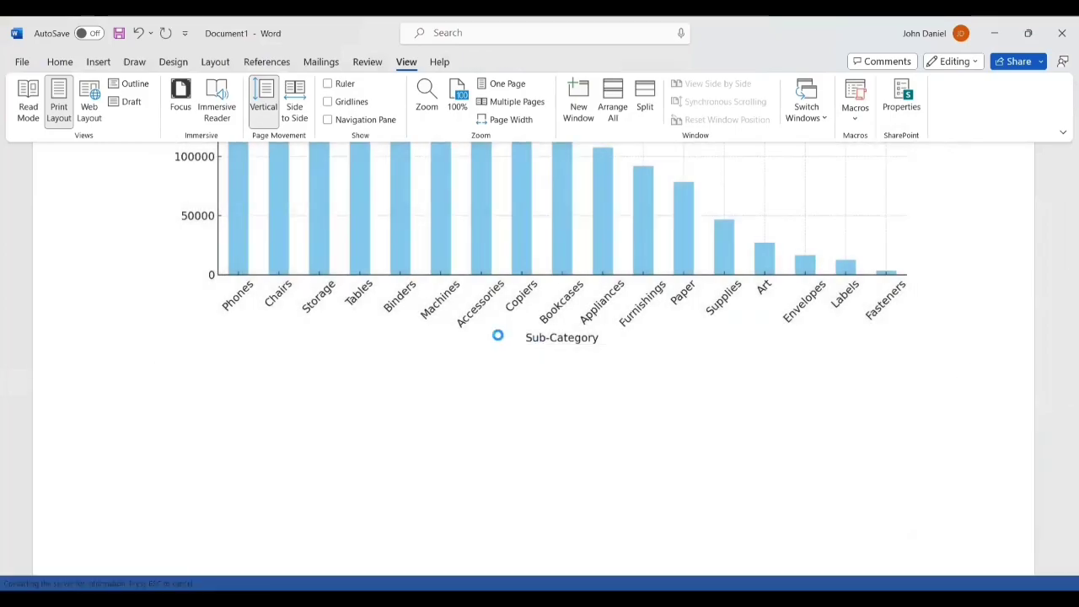
{"action": "scroll", "coordinate": [498, 337], "scroll_direction": "up", "scroll_amount": 5}
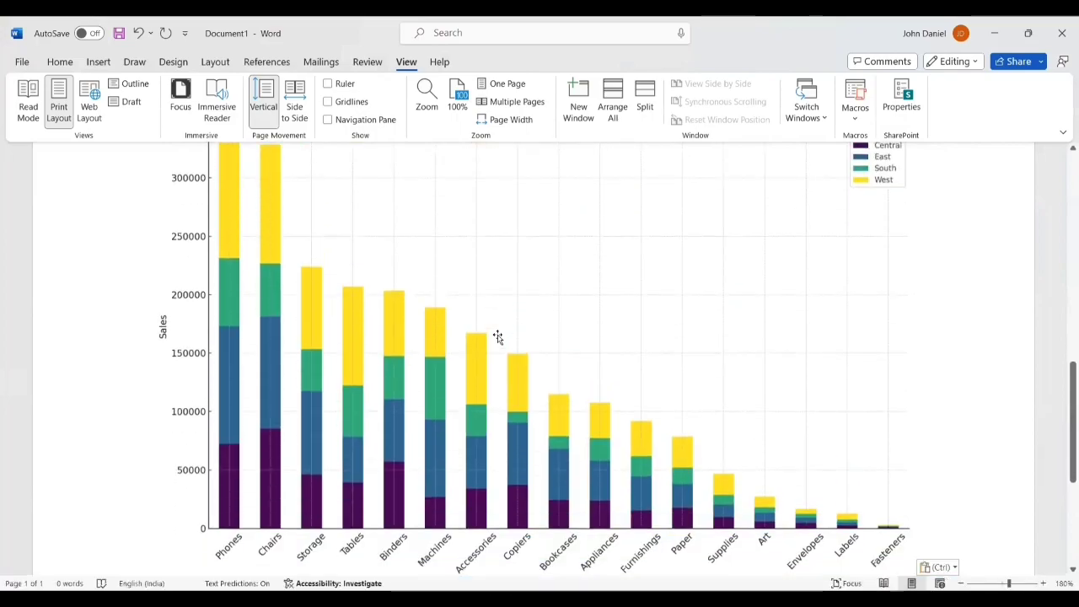
{"action": "scroll", "coordinate": [498, 337], "scroll_direction": "up", "scroll_amount": 1}
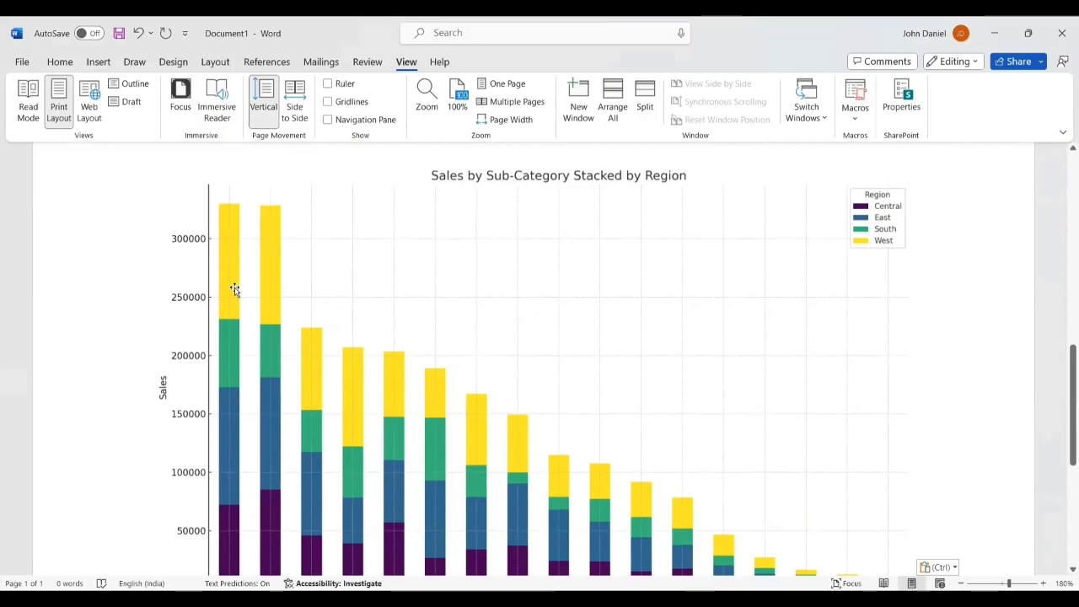
{"action": "scroll", "coordinate": [328, 312], "scroll_direction": "down", "scroll_amount": 3}
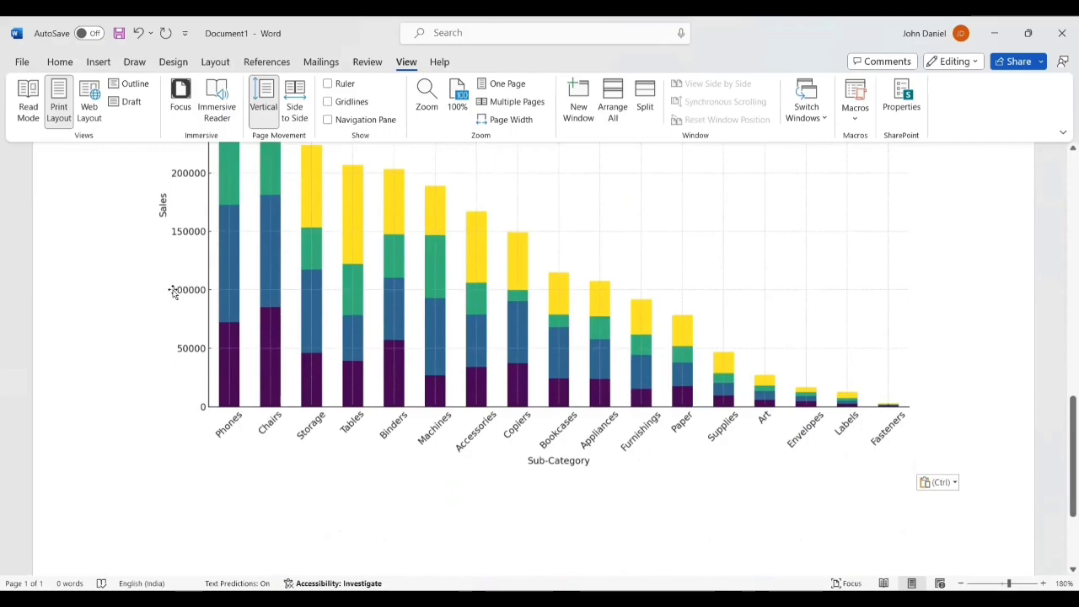
{"action": "scroll", "coordinate": [212, 342], "scroll_direction": "down", "scroll_amount": 5}
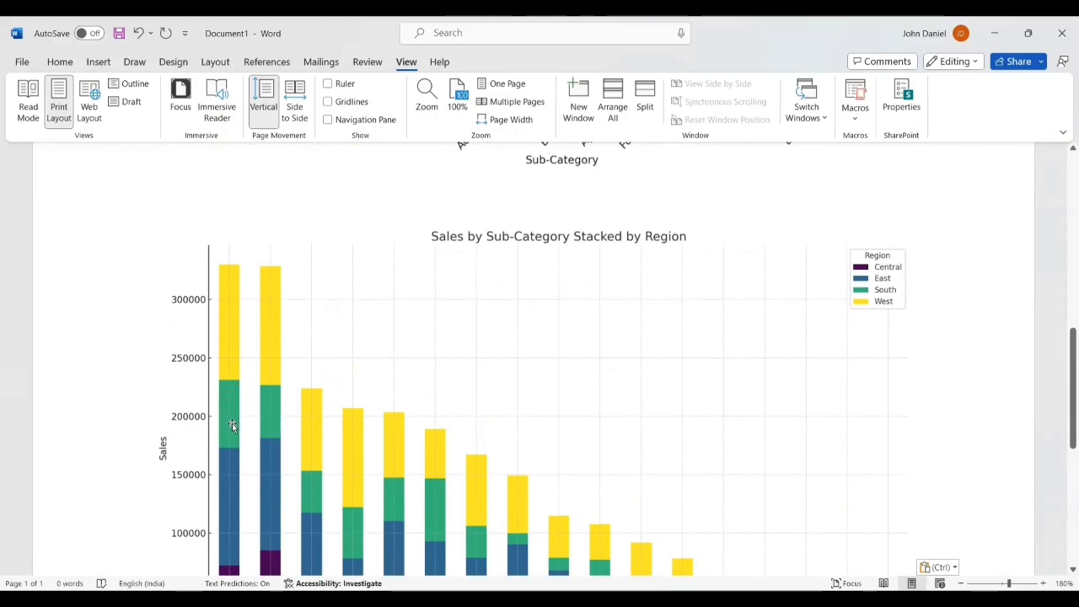
{"action": "scroll", "coordinate": [233, 426], "scroll_direction": "down", "scroll_amount": 3}
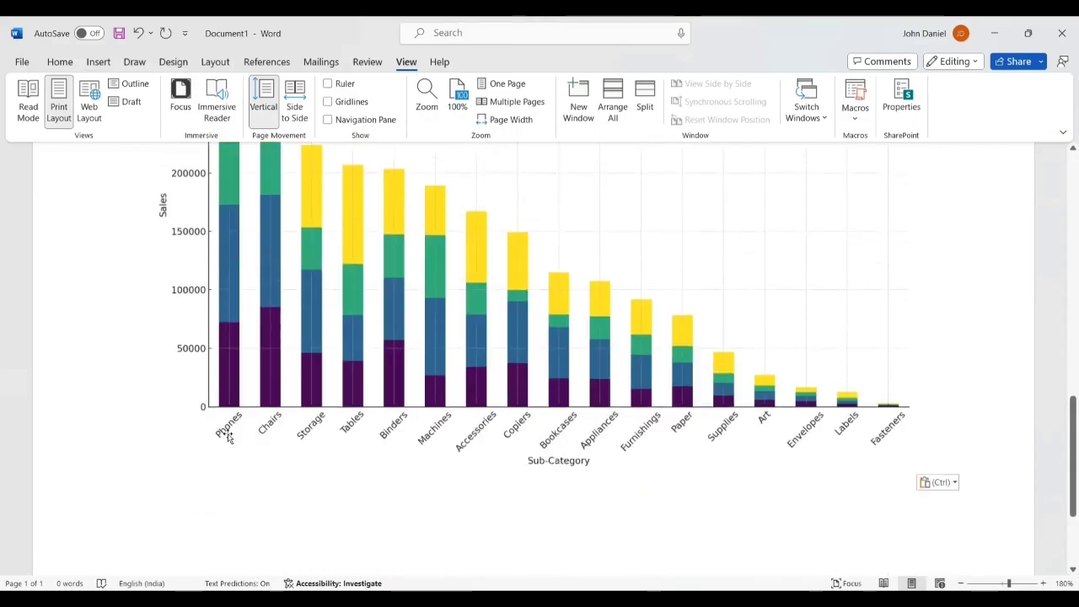
{"action": "scroll", "coordinate": [229, 434], "scroll_direction": "up", "scroll_amount": 2}
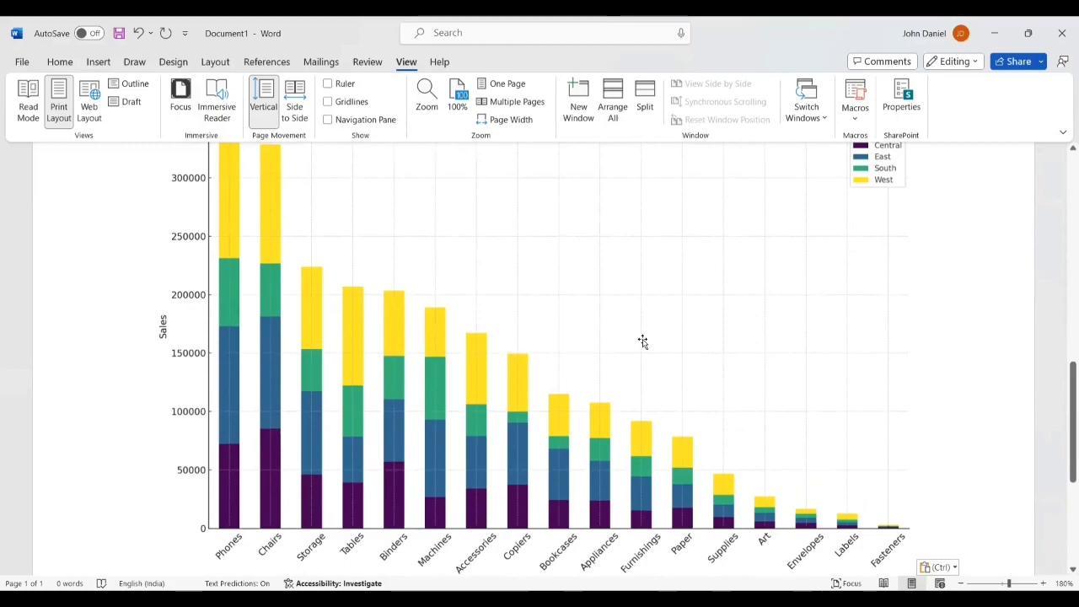
{"action": "scroll", "coordinate": [643, 340], "scroll_direction": "up", "scroll_amount": 2}
{"action": "scroll", "coordinate": [840, 329], "scroll_direction": "down", "scroll_amount": 3}
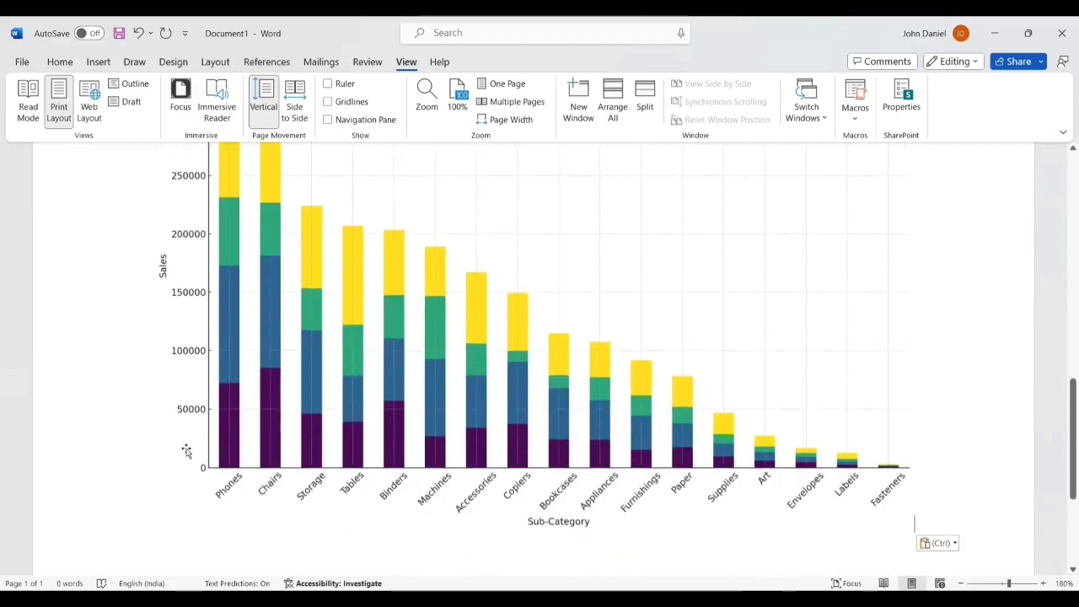